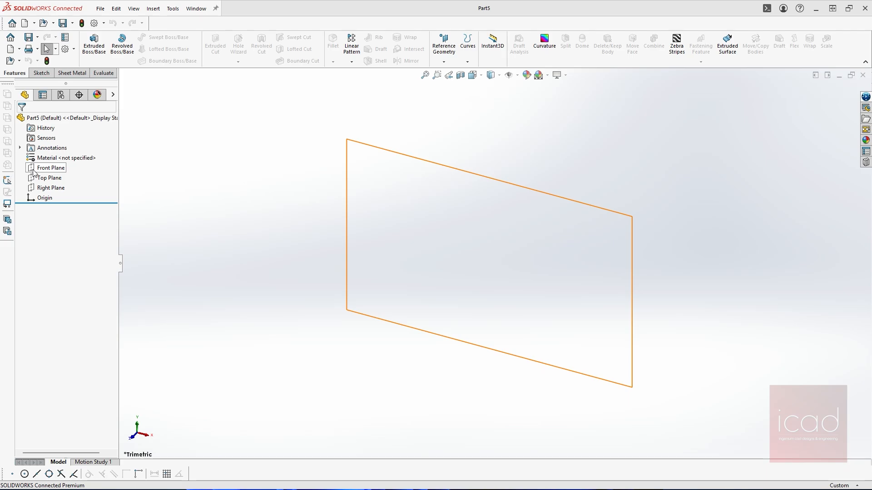
Start a sketch on the Front Plane and draw connected lines from the origin: 32 mm horizontal, 60 mm upward and 10 mm back horizontally
click(34, 169)
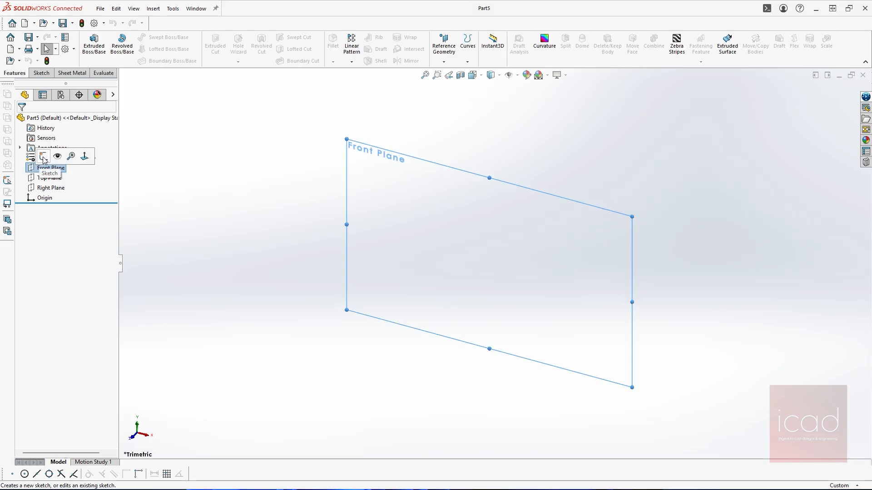
click(43, 157)
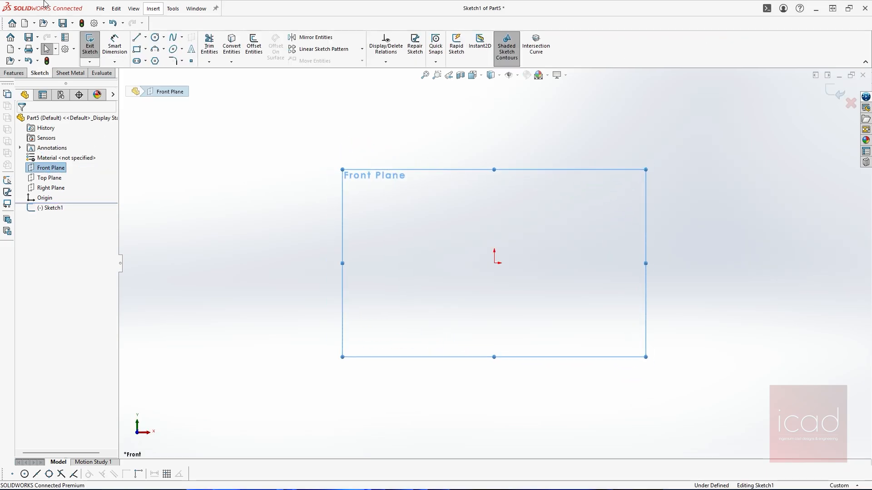
click(137, 39)
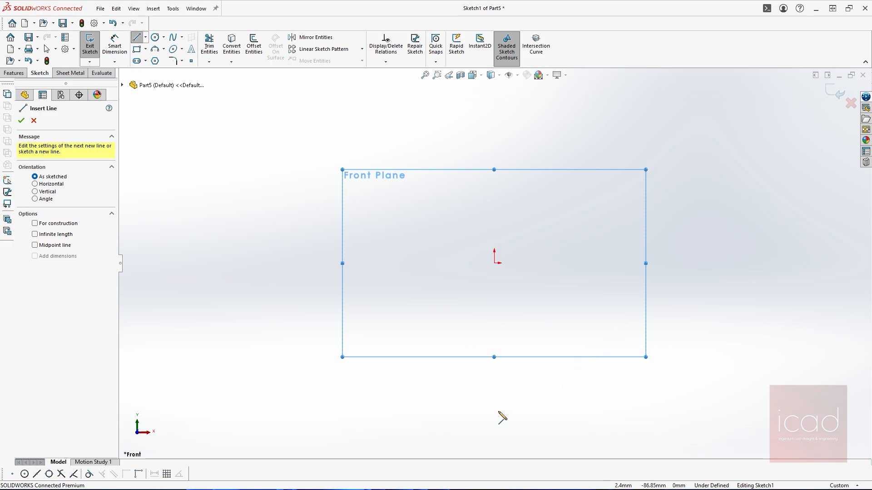
click(495, 263)
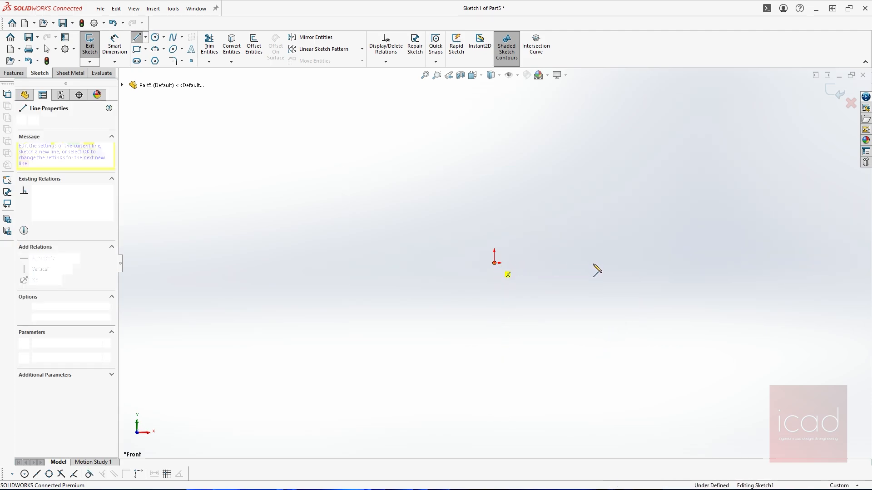
text(32)
key(Return)
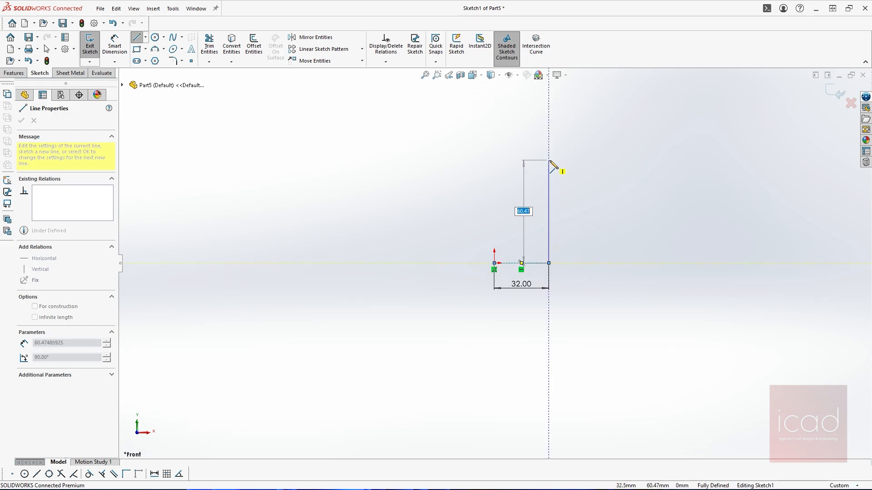
text(60)
key(Return)
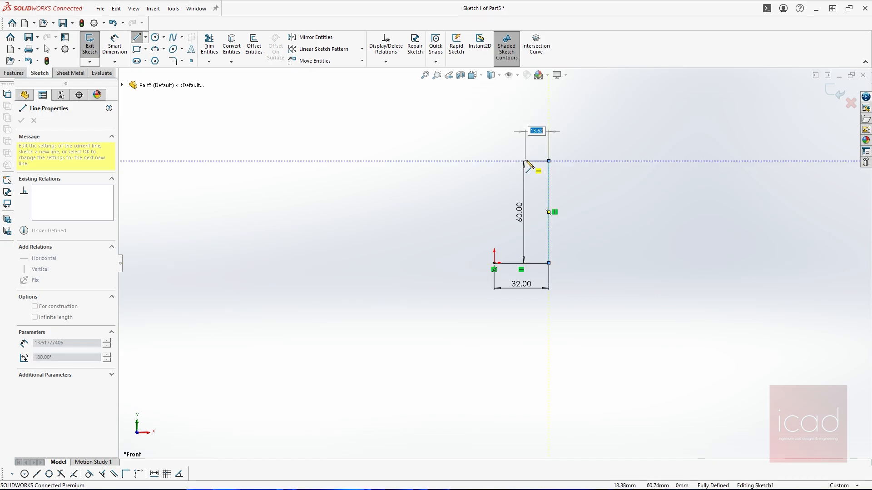
text(10)
key(Return)
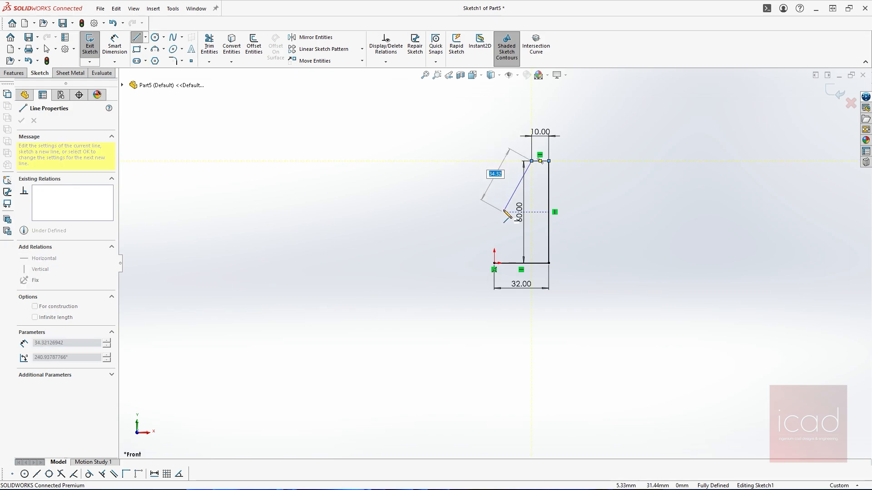
key(Escape)
Close the profile from the origin with lines 12 mm up, 7 mm across, 22 mm up and a slope, moving the 7 mm dimension above its line
click(494, 263)
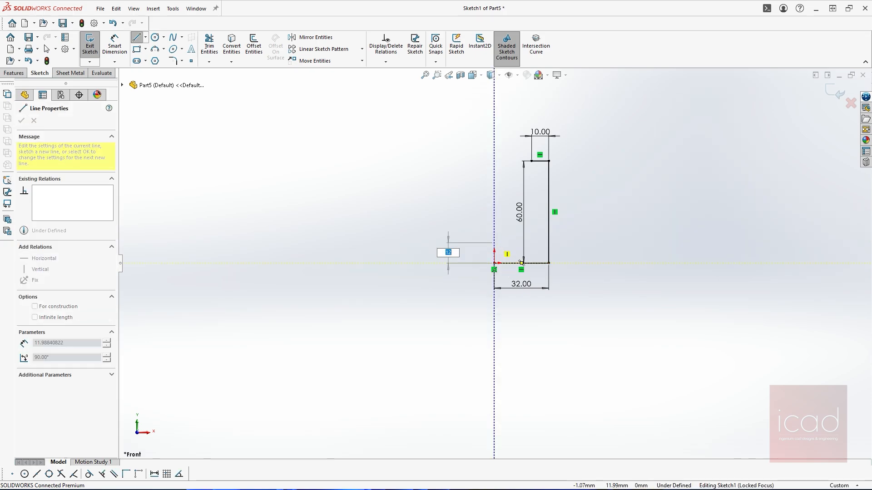
text(12)
key(Return)
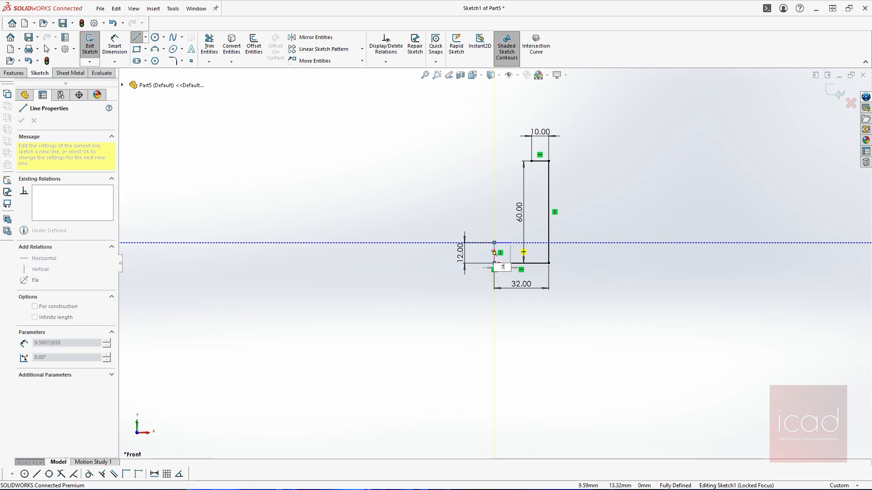
text(7)
key(Return)
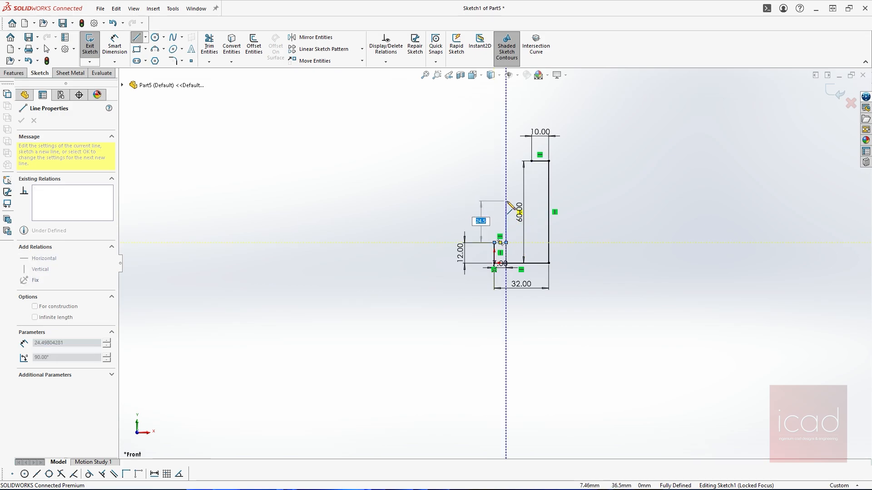
text(22)
key(Return)
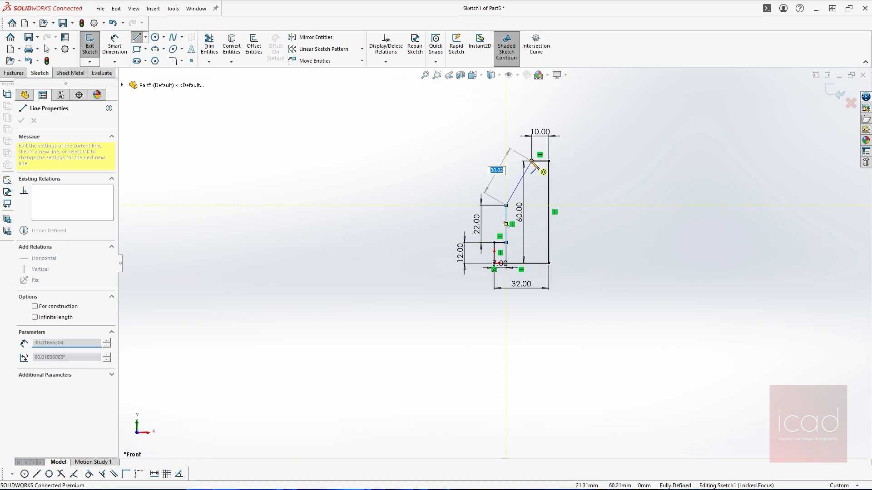
click(531, 161)
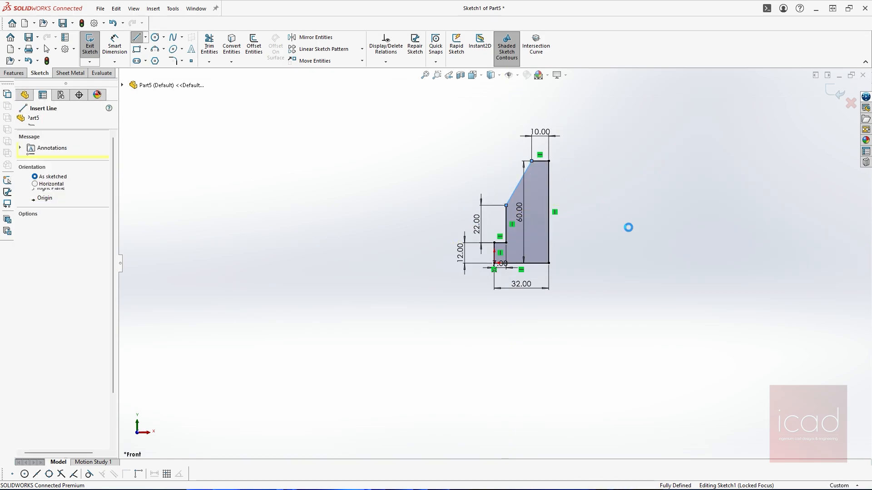
key(Escape)
drag(500, 263, 500, 181)
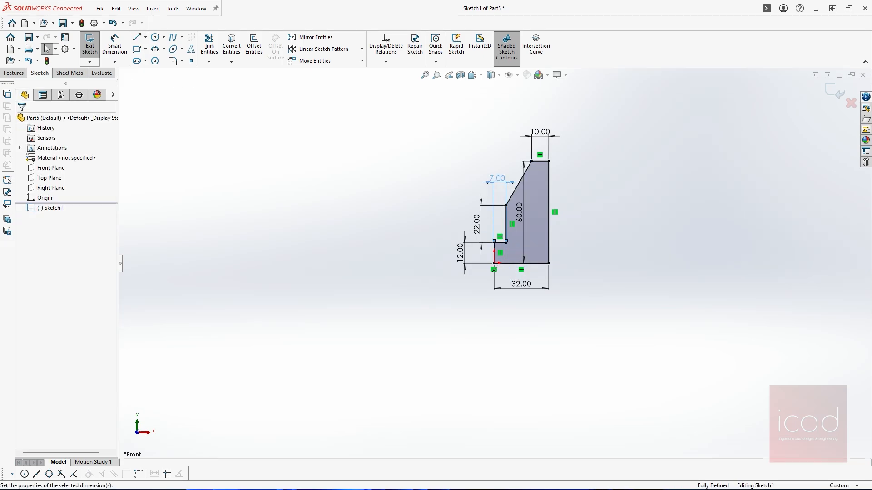
Extrude the closed profile 45 mm using the Mid Plane end condition
click(15, 74)
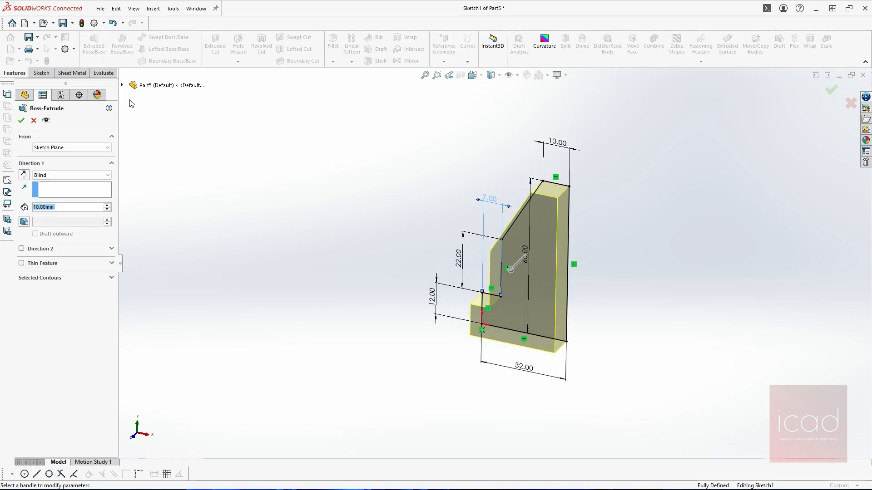
click(65, 176)
click(51, 214)
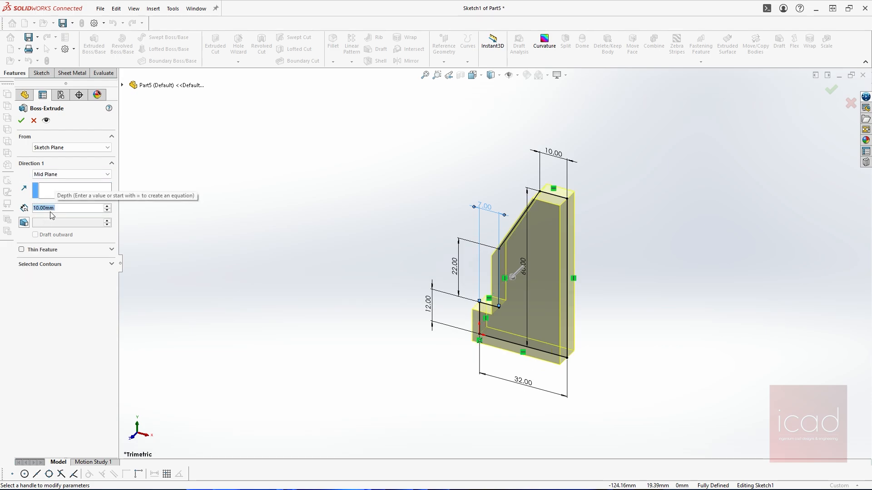
text(45)
key(Return)
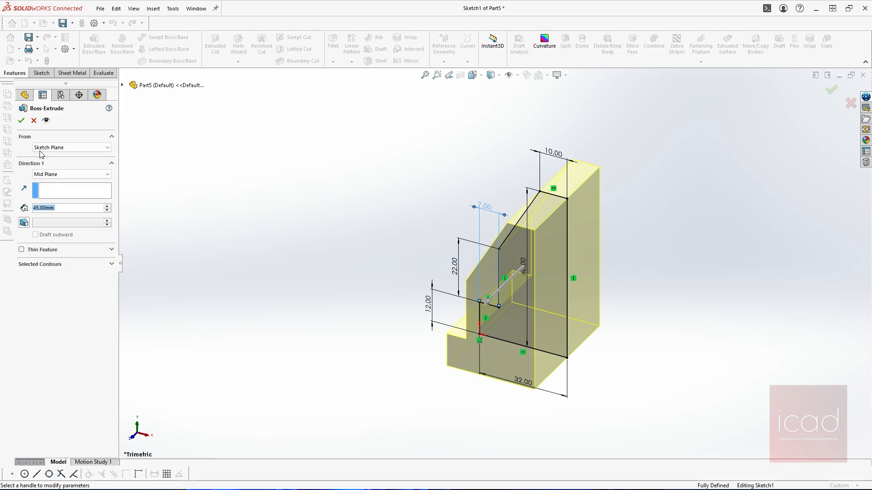
click(21, 121)
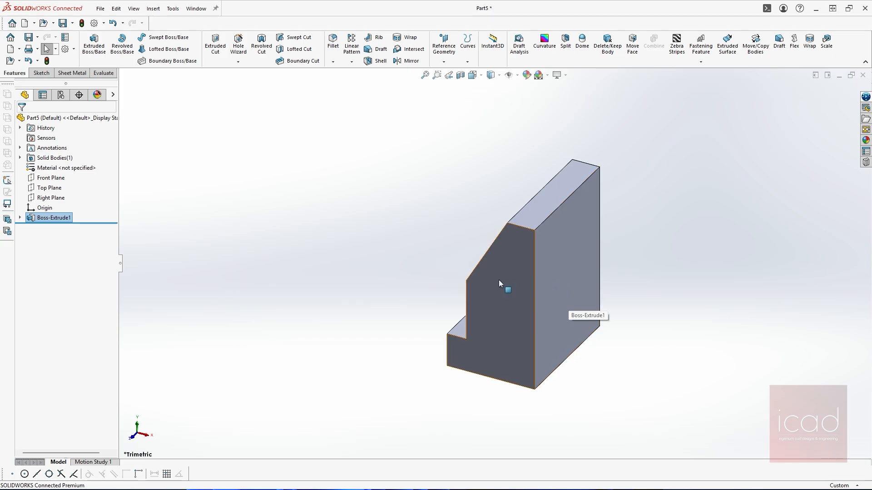
Start a new sketch on the Front Plane and draw a 30 mm horizontal line outward from the body's upper corner on its straight vertical side
click(51, 178)
click(55, 167)
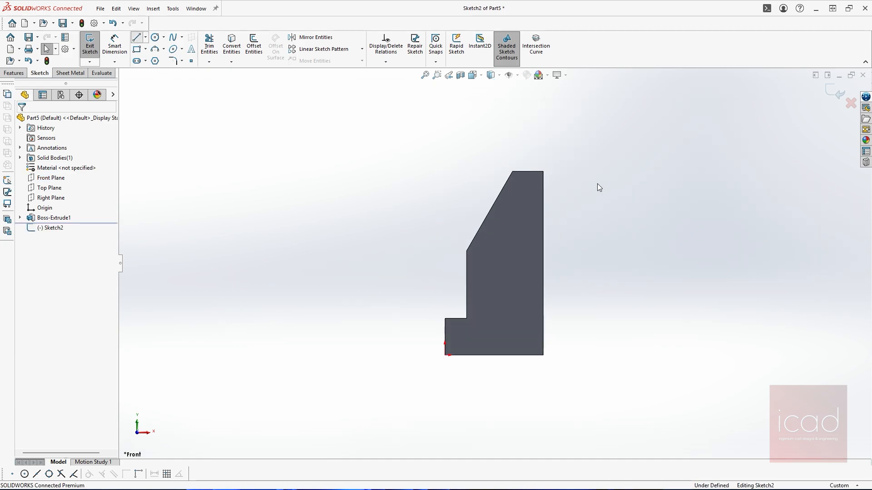
click(544, 171)
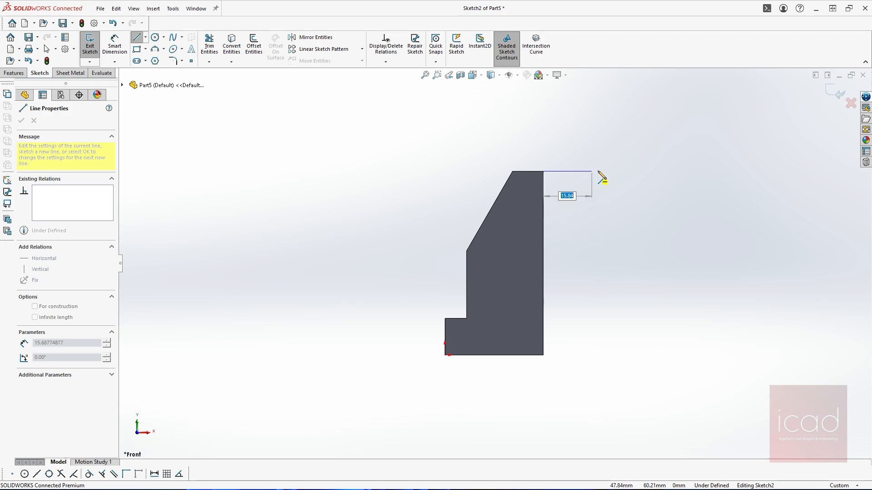
text(30)
key(Return)
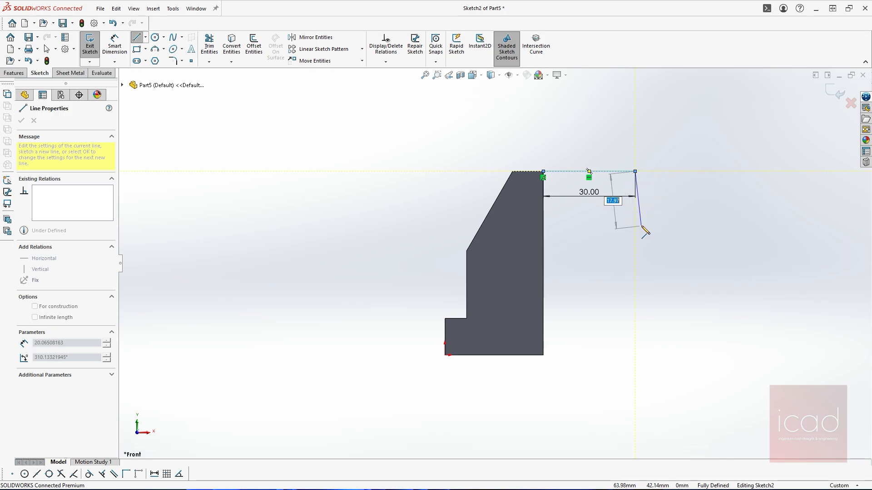
text(a)
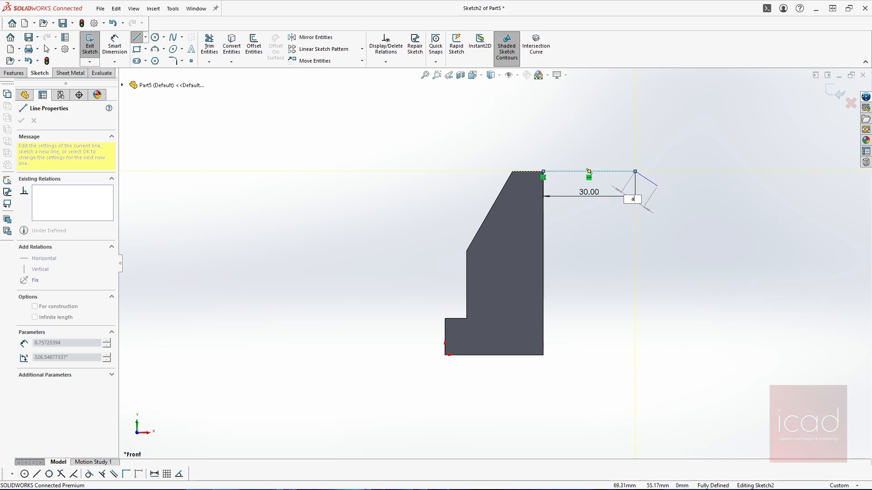
key(BackSpace)
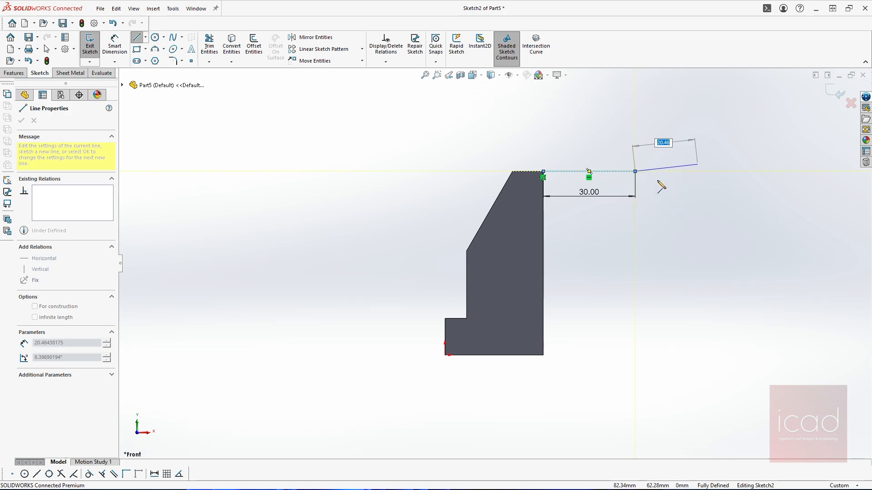
Continue with a 10 mm radius tangent arc, a sloped line back to the body's vertical edge, and a vertical line closing the profile
double_click(636, 178)
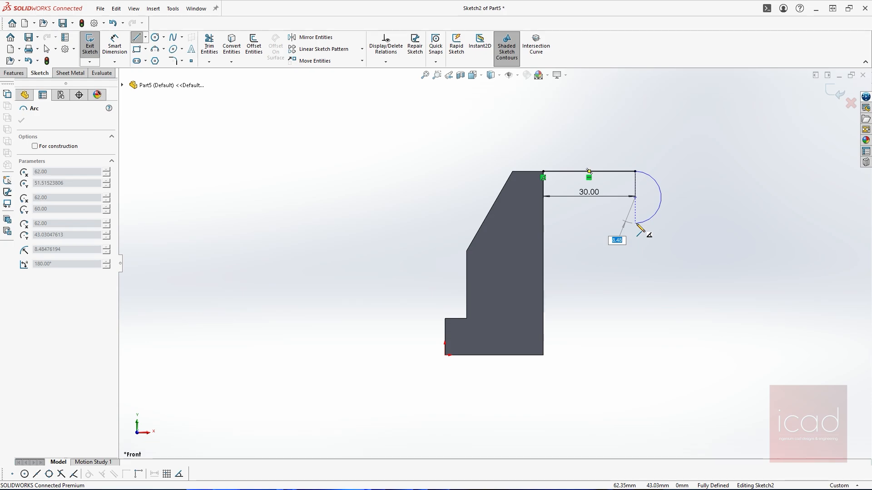
key(Return)
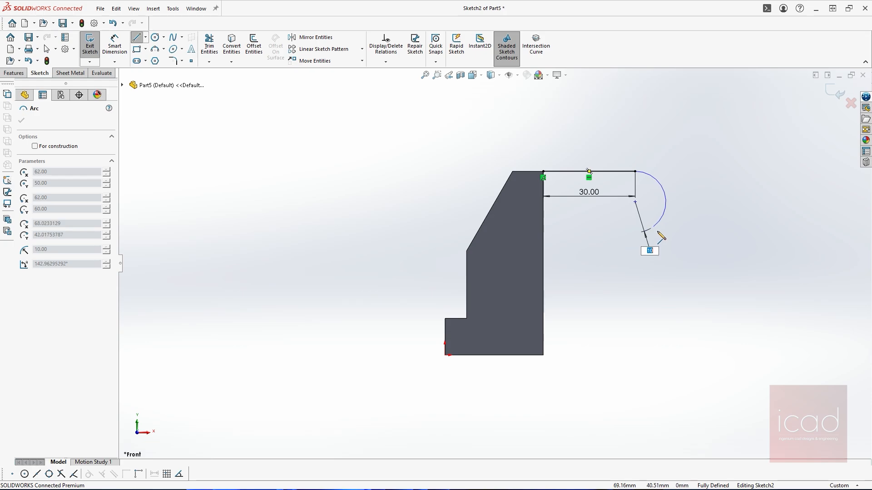
click(648, 236)
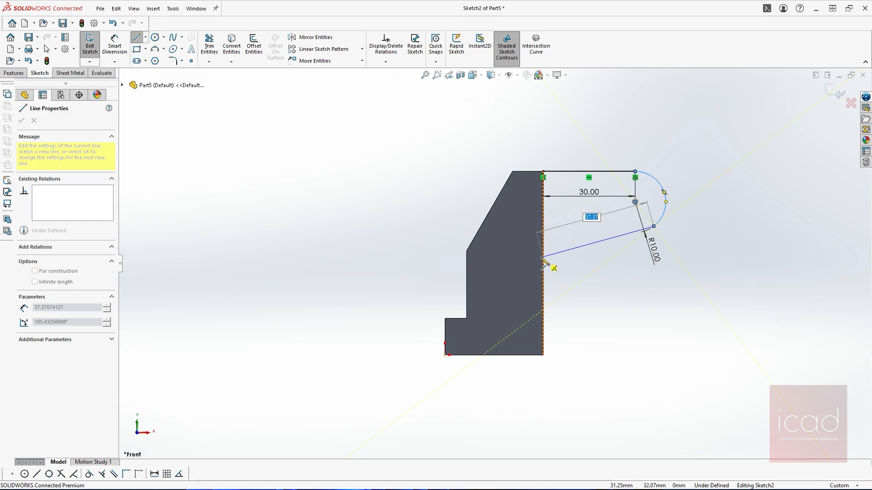
click(543, 257)
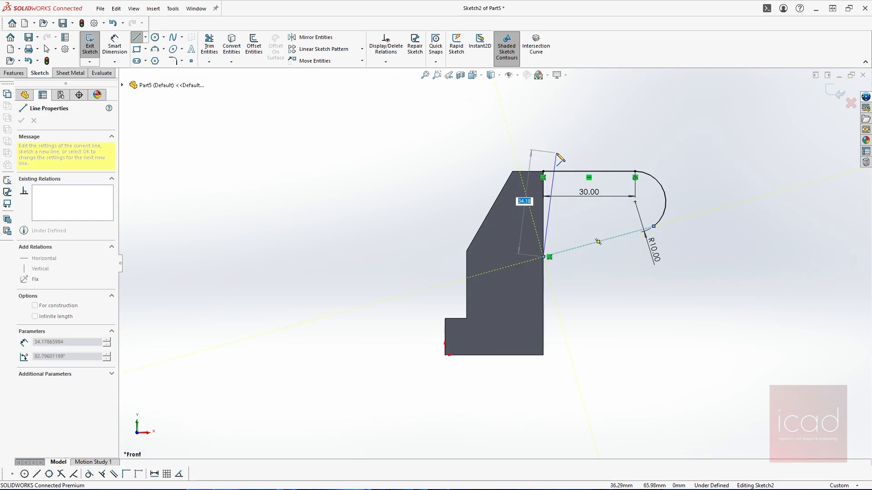
click(544, 173)
Dimension the profile's vertical line along the body edge to 26 mm
key(d)
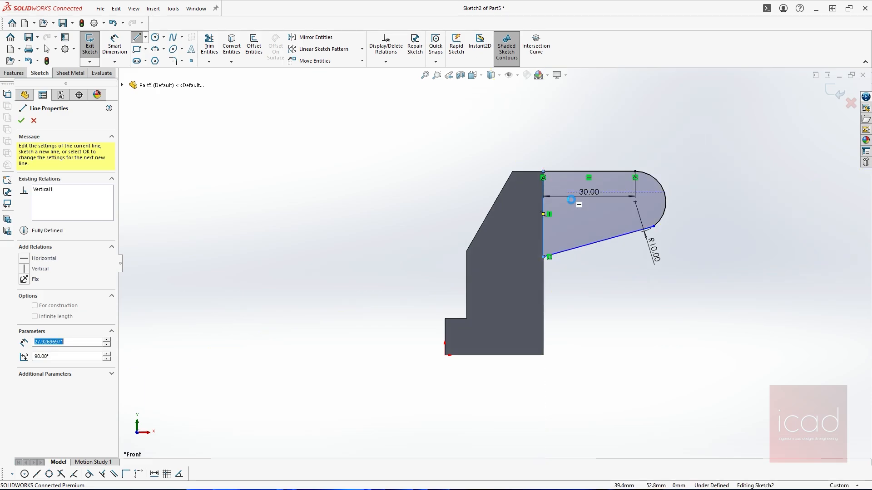
click(544, 223)
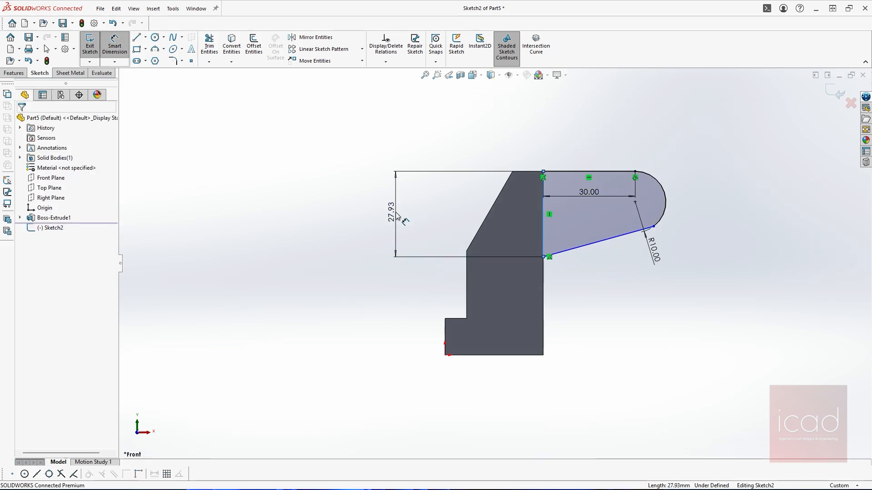
click(398, 217)
text(26)
key(Return)
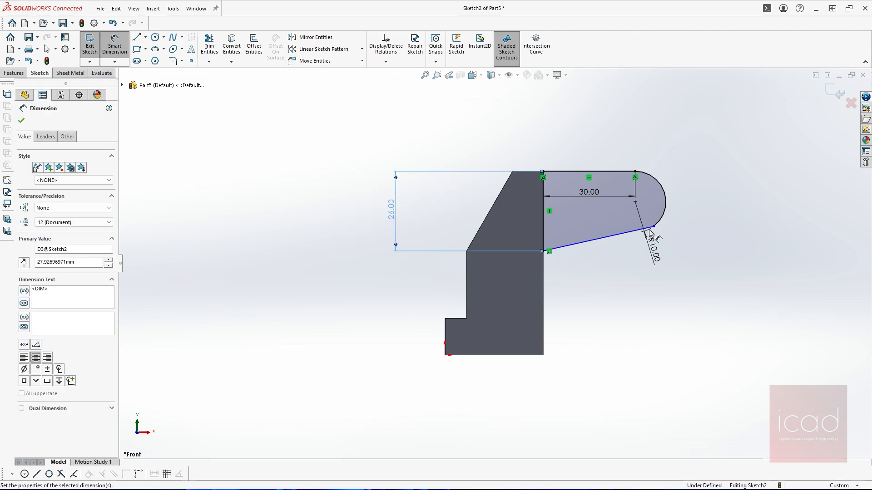
key(Escape)
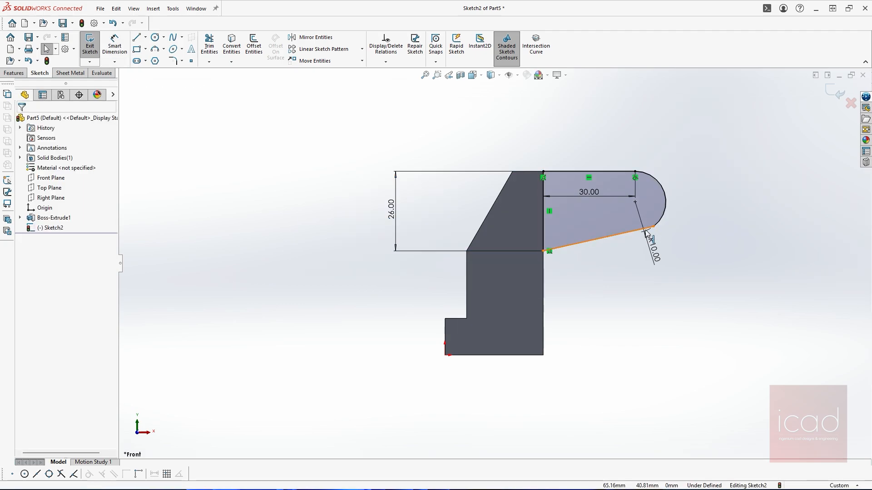
Add a Tangent relation between the sloped line and the 10 mm radius arc
click(660, 225)
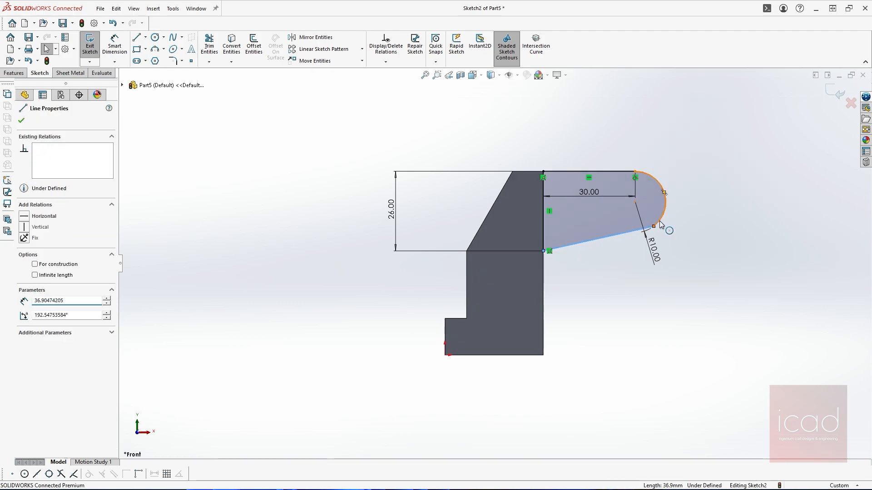
ctrl+click(660, 222)
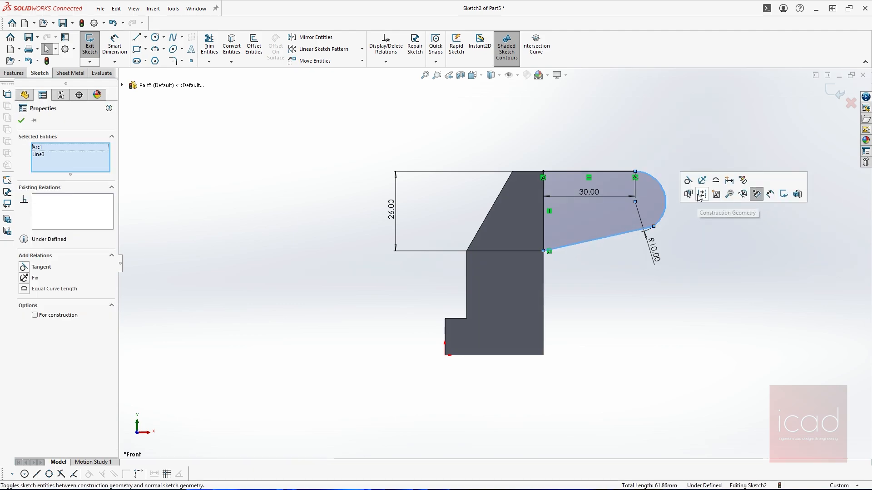
click(689, 181)
click(682, 131)
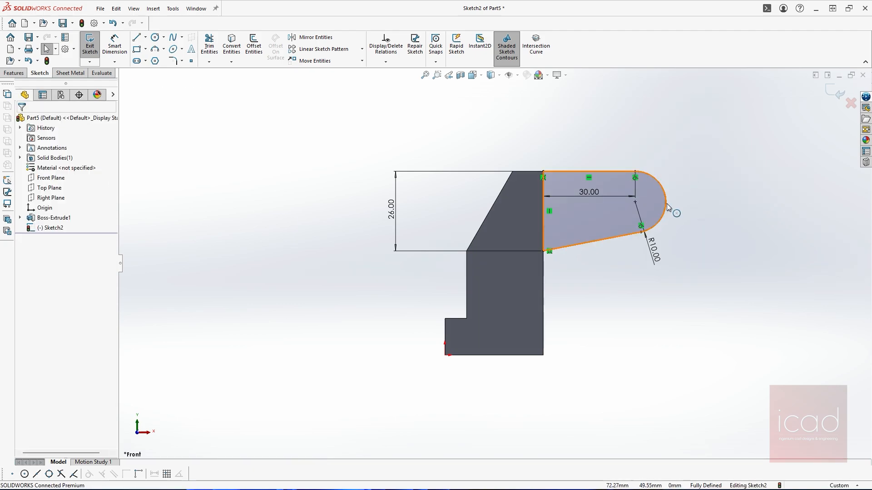
Draw a 10 mm diameter circle centred on the centre point of the arm's R10 arc
click(155, 37)
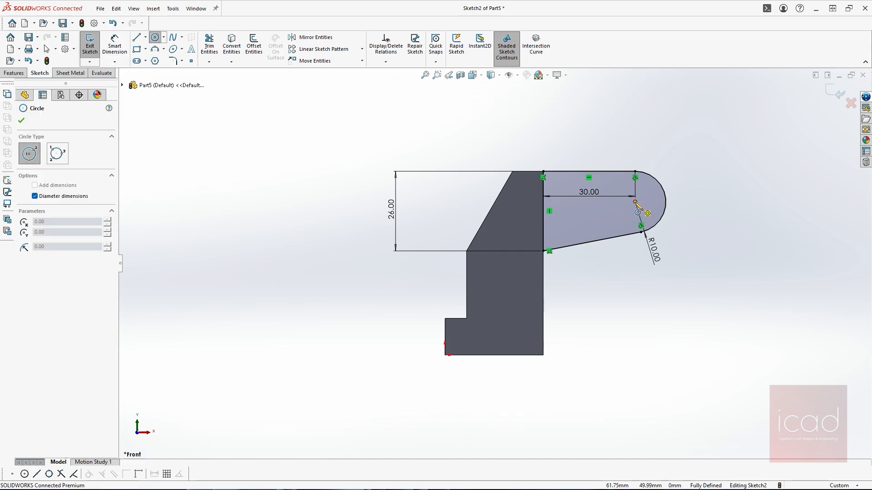
click(635, 202)
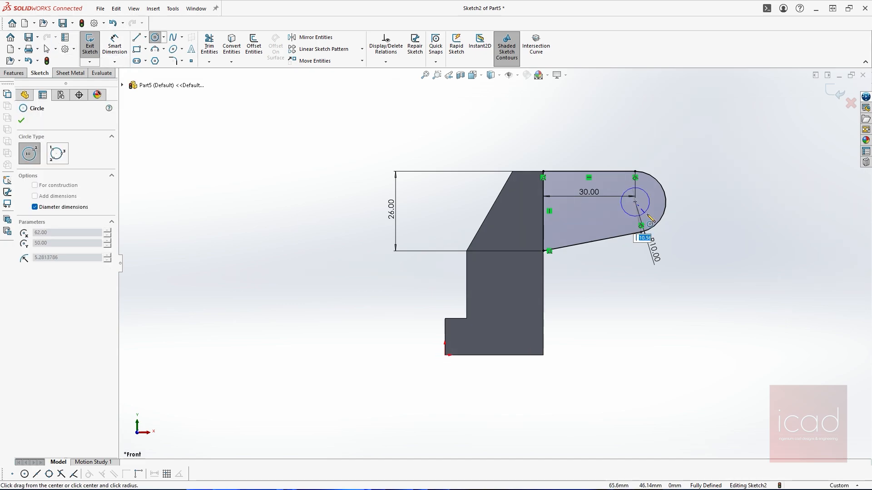
key(Return)
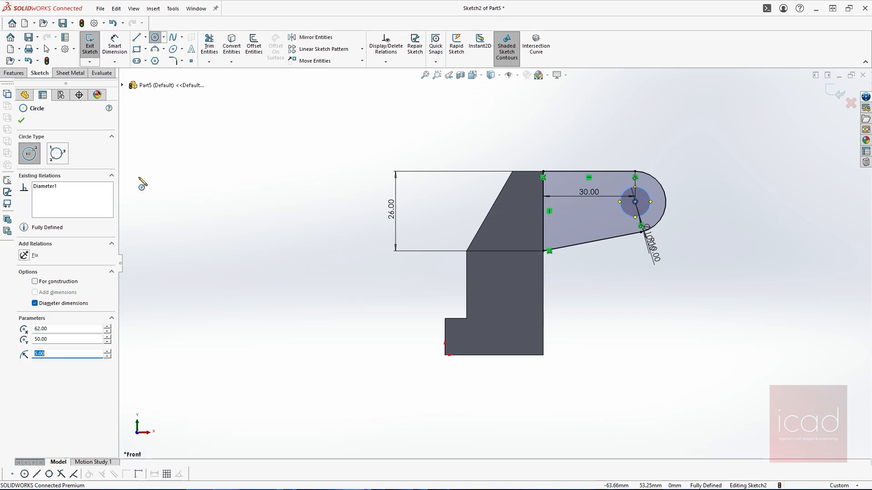
Start a boss extrusion of the arm sketch with a Blind end condition and a 10 mm depth
click(14, 72)
click(95, 42)
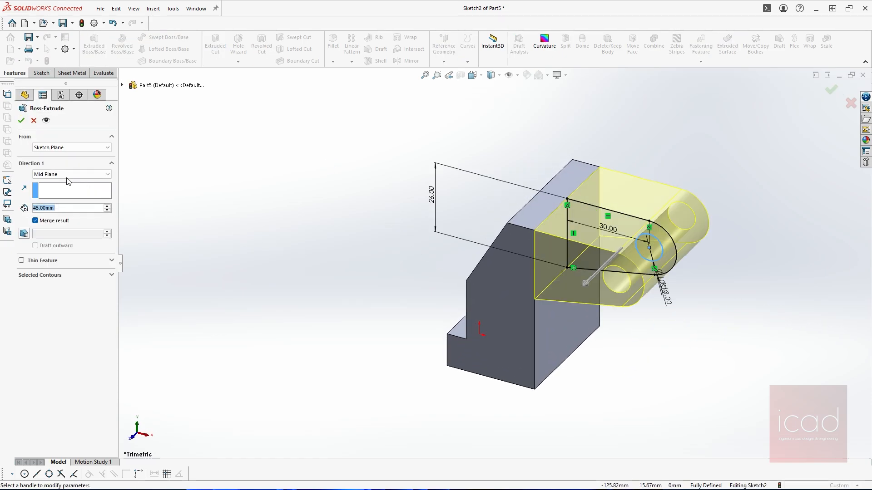
click(64, 174)
click(61, 184)
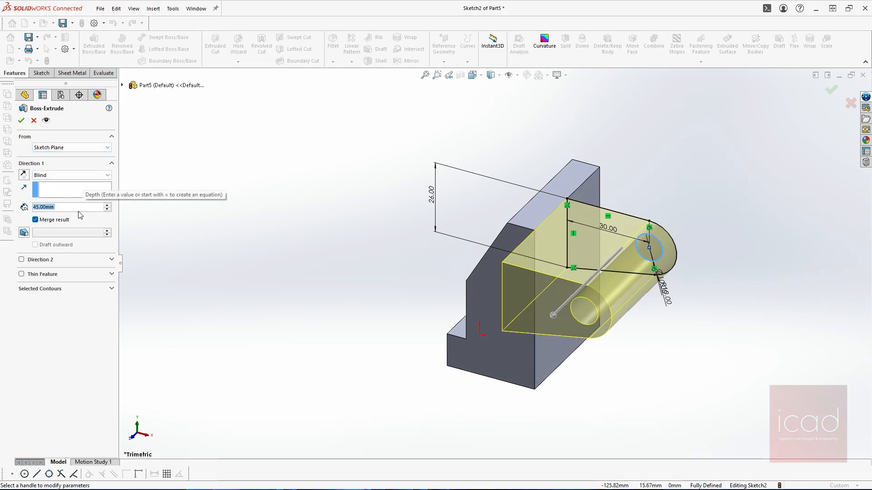
text(10)
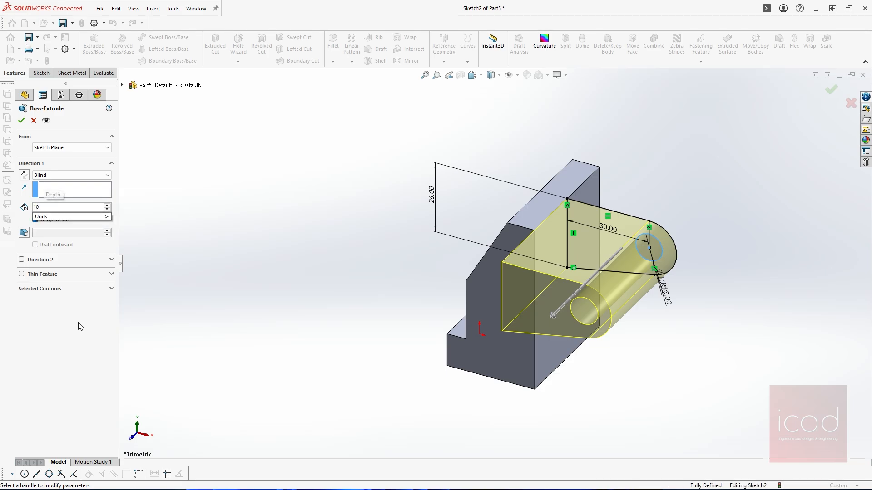
Start the arm's extrusion at an offset of 13/2 mm from the sketch plane and finish the feature
click(60, 148)
click(49, 175)
click(58, 163)
text(13)
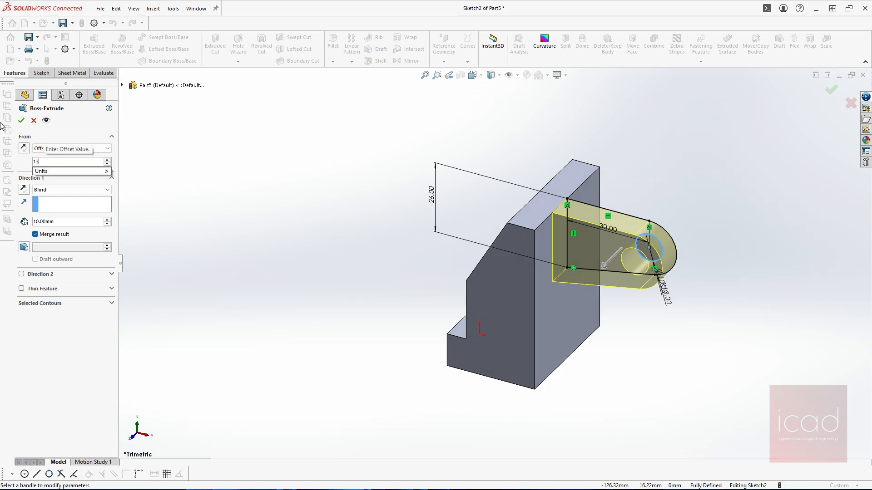
text(/2)
key(Return)
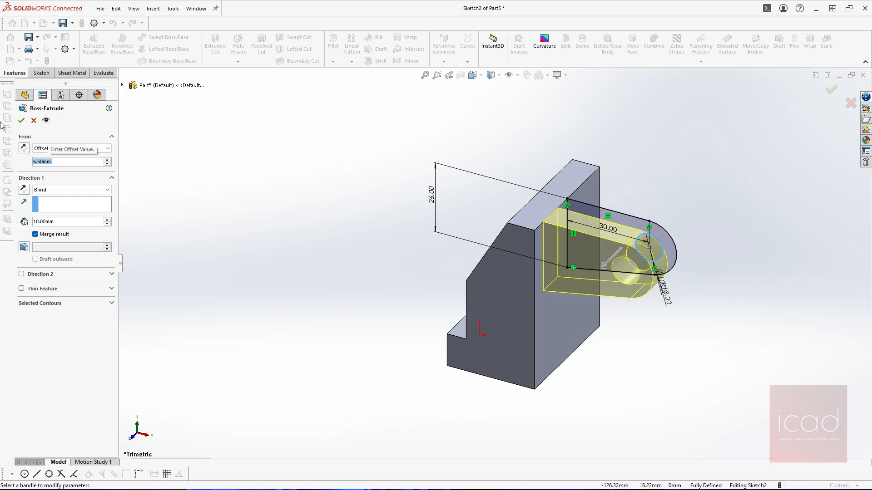
click(21, 120)
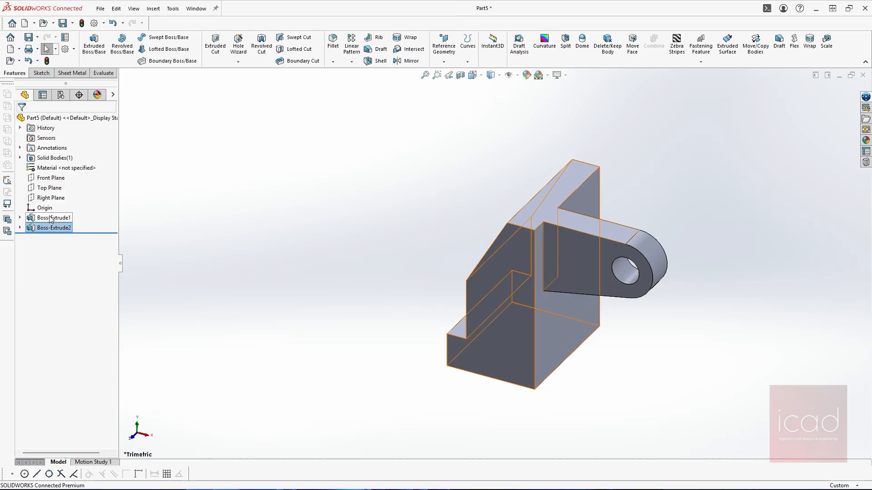
Mirror the extruded arm about the Front Plane, removing the arm face picked as secondary mirror plane
click(50, 177)
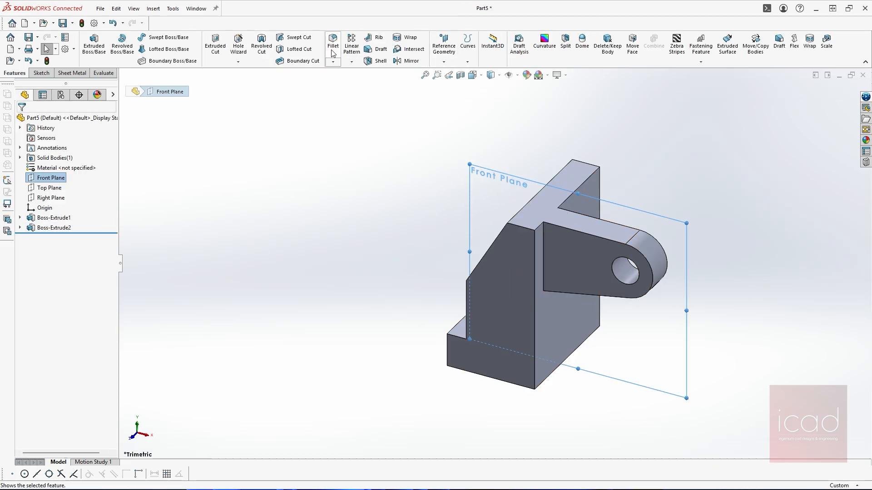
click(396, 63)
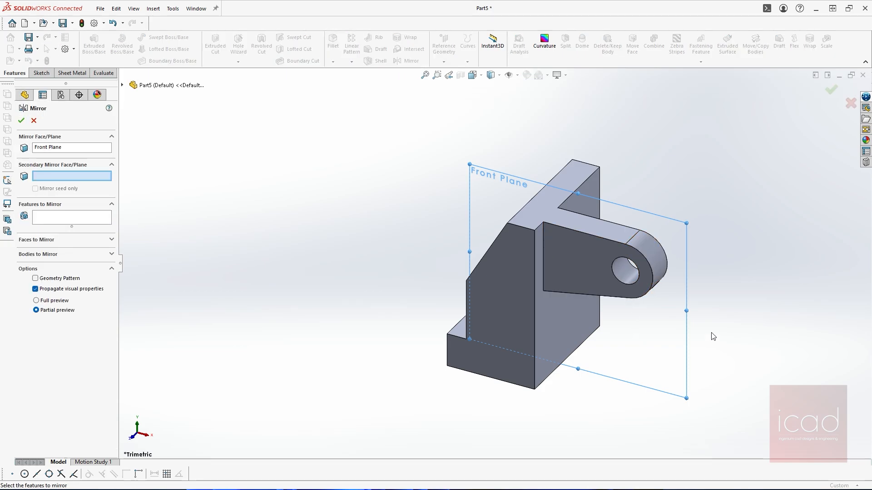
click(587, 268)
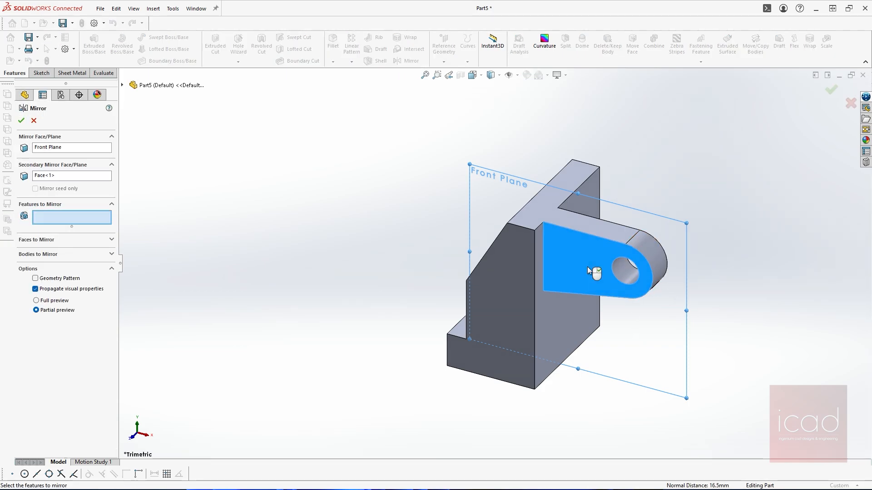
click(586, 269)
right_click(54, 179)
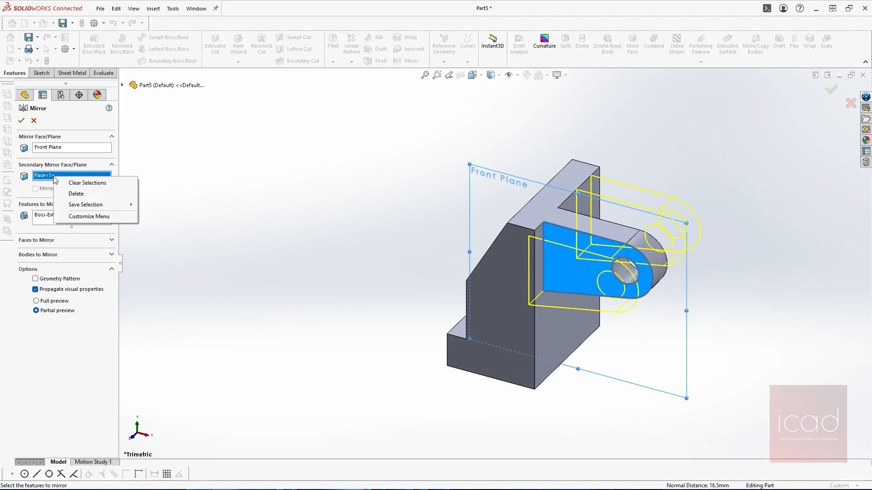
click(77, 194)
click(21, 121)
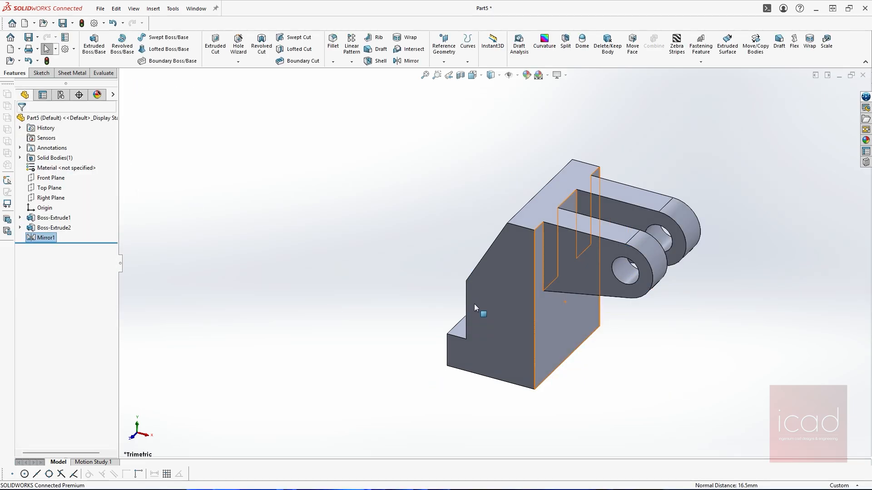
Start a sketch on the Front Plane and draw an 8 mm diameter circle outside the body's sloped side
click(40, 178)
click(50, 166)
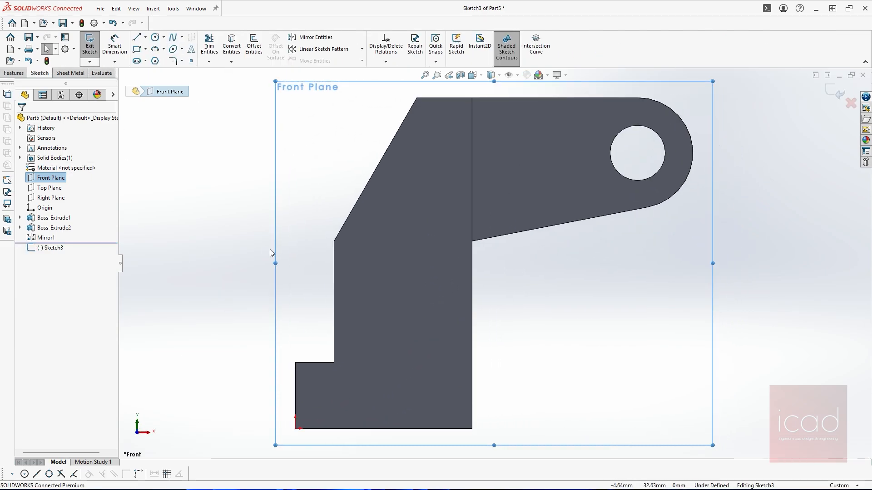
scroll(272, 248, up, 3)
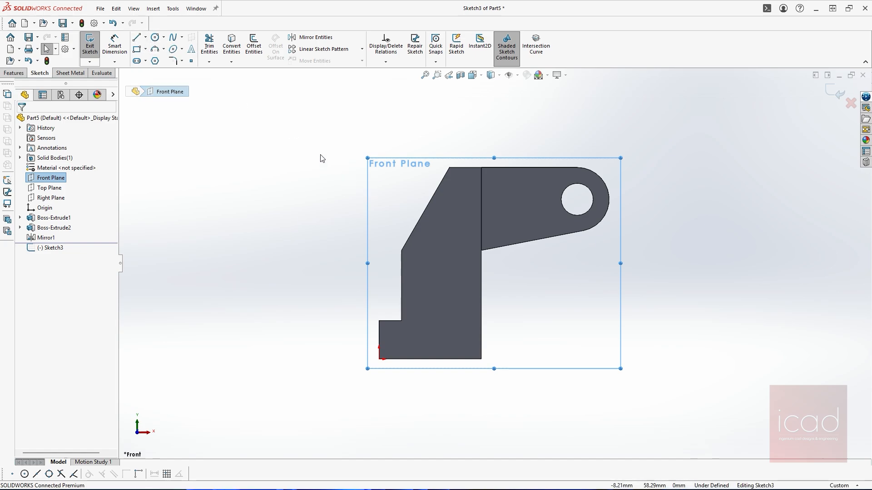
click(155, 37)
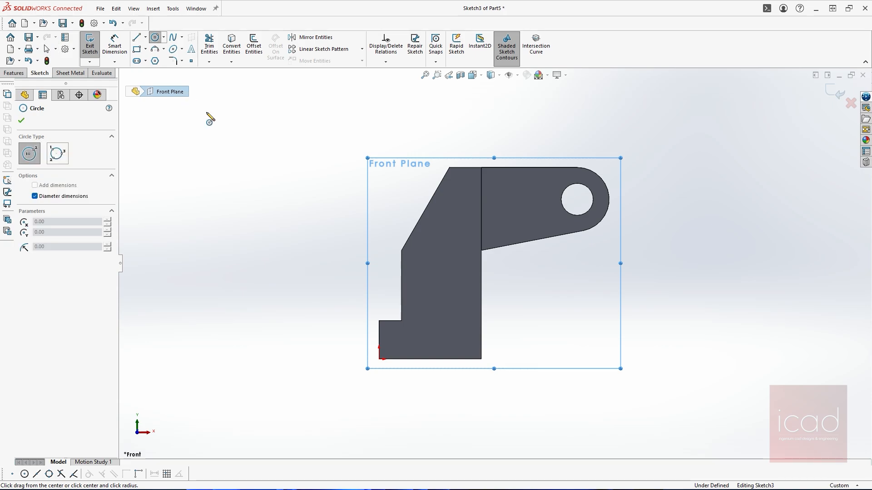
click(359, 176)
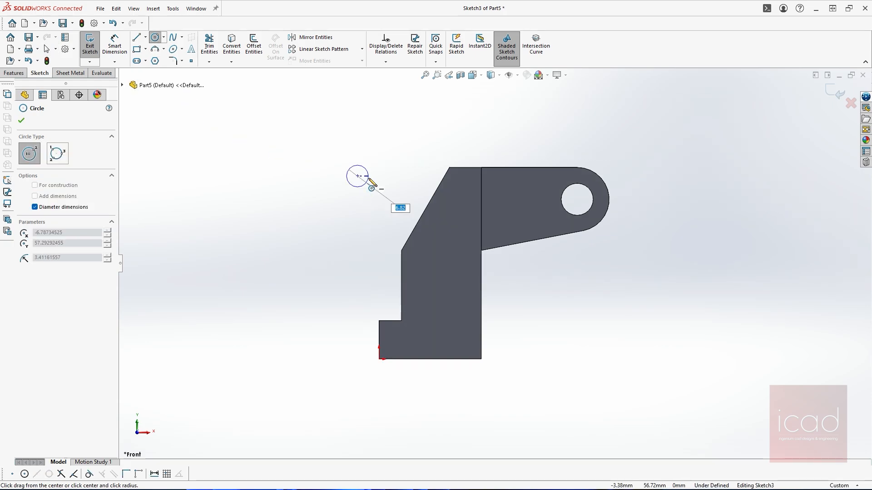
key(Return)
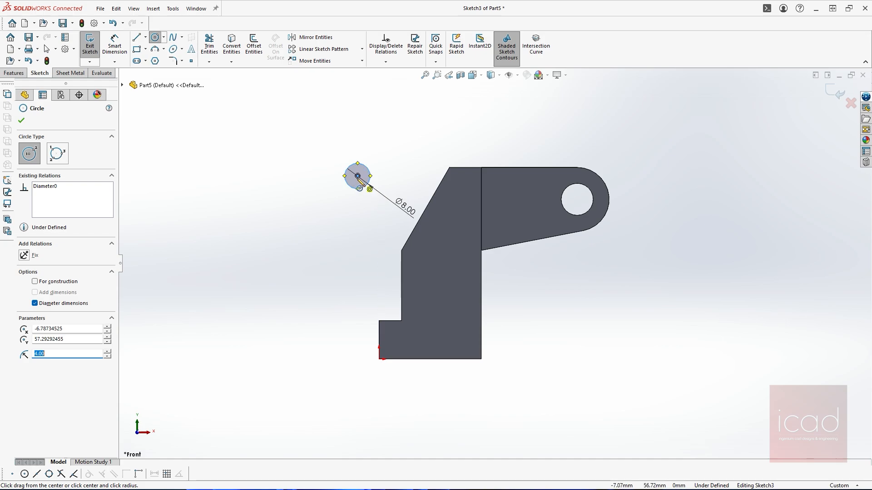
Draw a 20 mm diameter circle concentric with the 8 mm circle
click(357, 176)
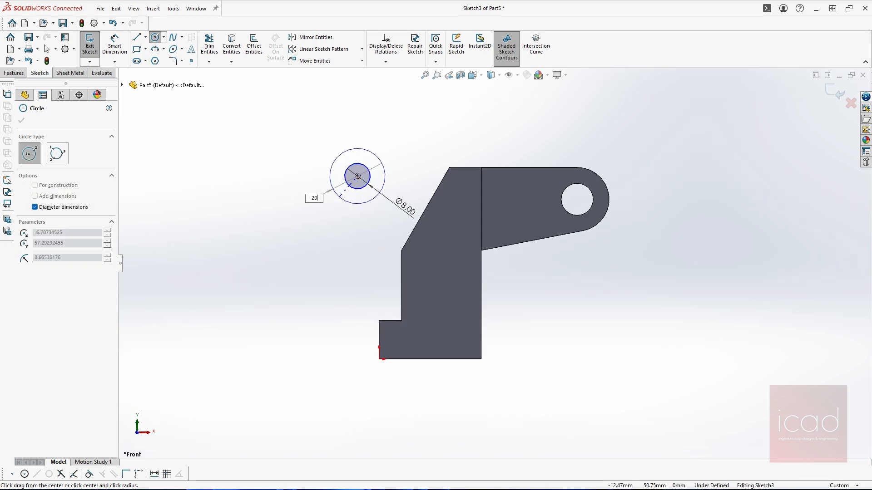
key(Return)
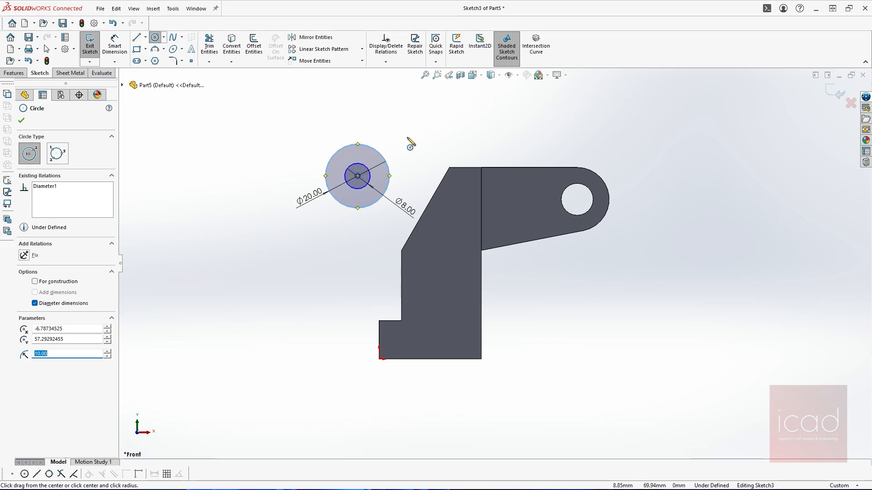
key(Escape)
key(Escape)
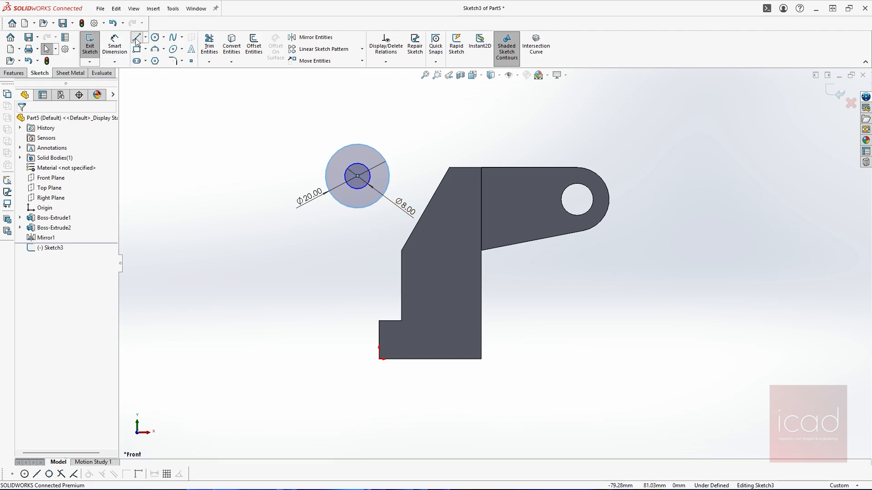
Draw lines from the lower and upper corners of the body's sloped edge to the 20 mm circle, about 27 mm and 32 mm long
click(401, 250)
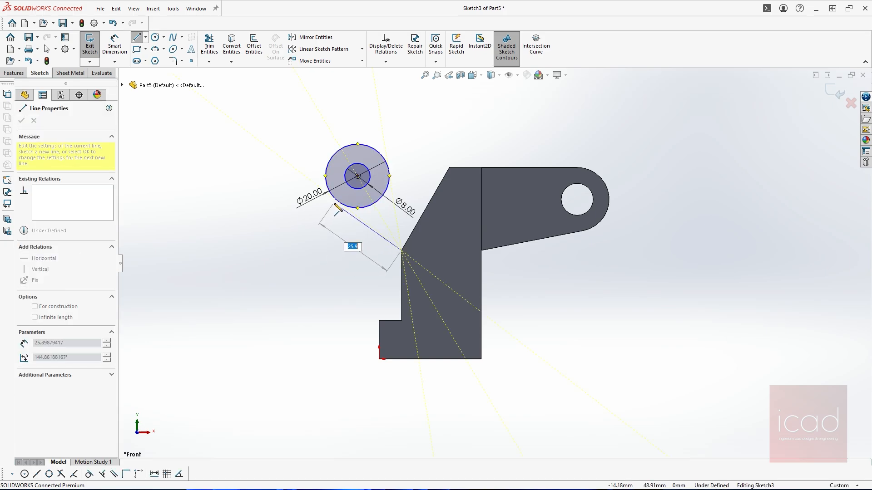
click(335, 200)
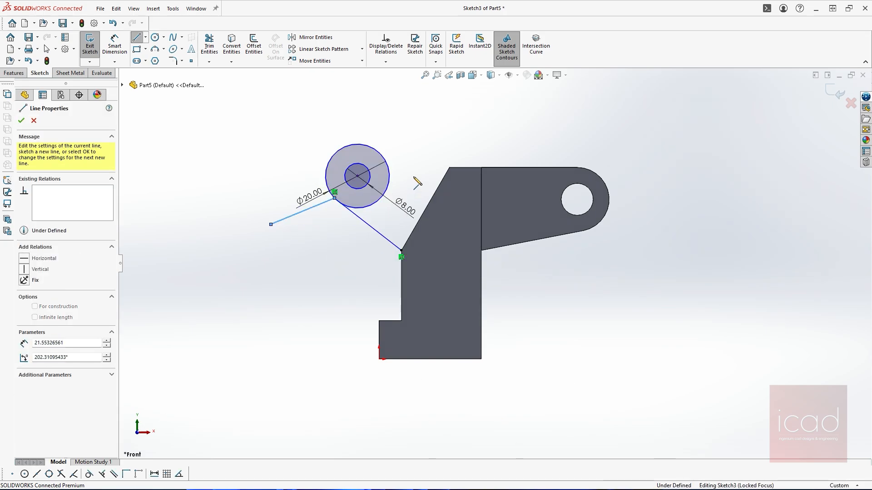
key(Escape)
click(449, 168)
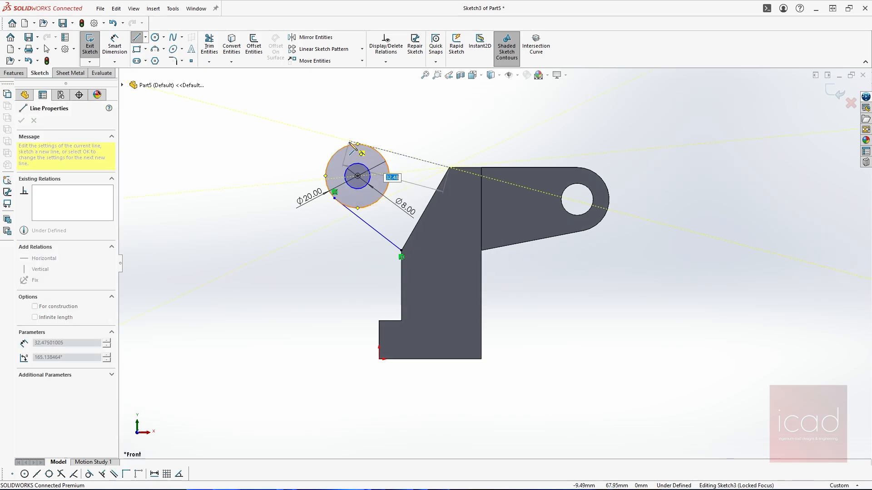
click(348, 142)
key(Escape)
key(Escape)
Trim away the part of the 20 mm circle facing the body between the two connecting lines
key(t)
scroll(347, 141, down, 1)
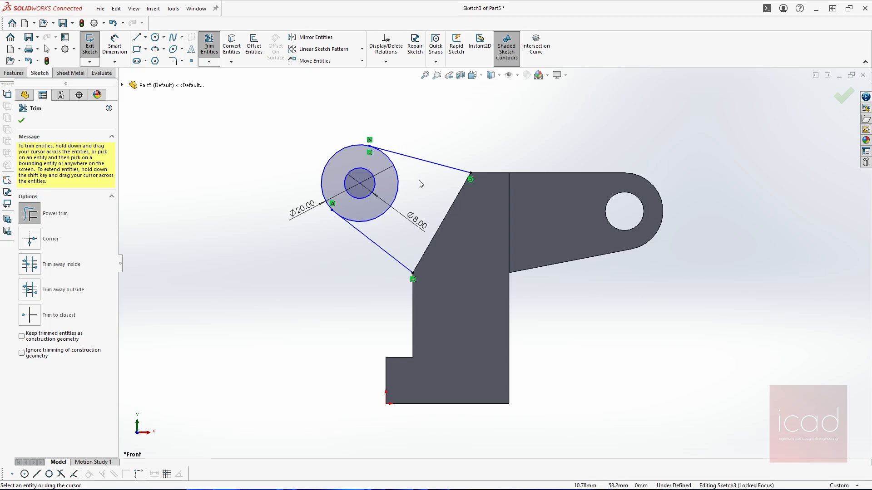
drag(417, 180, 394, 178)
key(Escape)
scroll(348, 230, down, 4)
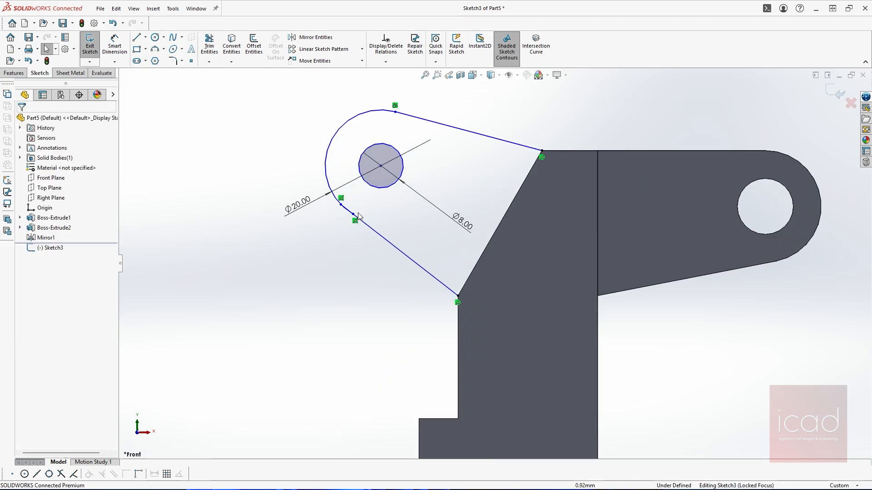
scroll(368, 214, down, 2)
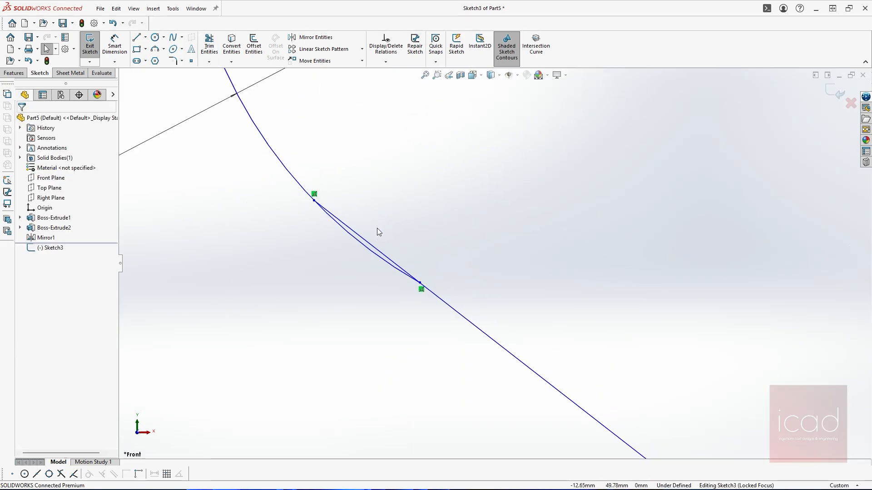
click(363, 245)
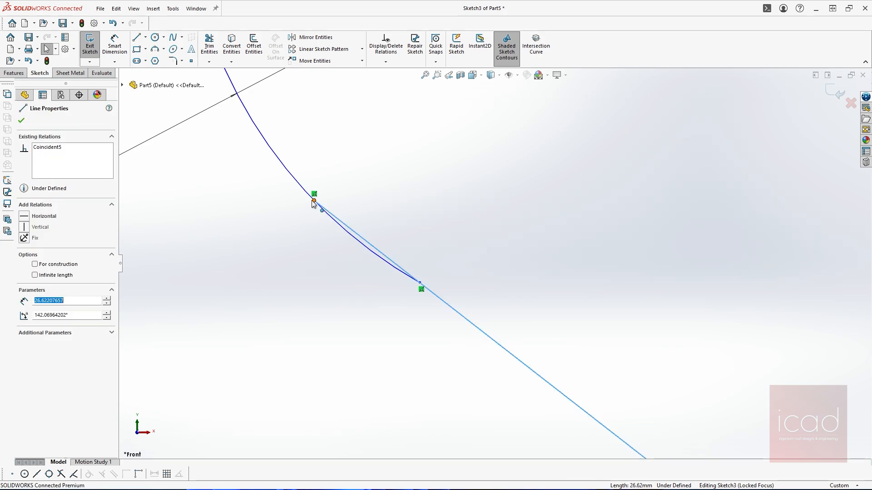
click(352, 239)
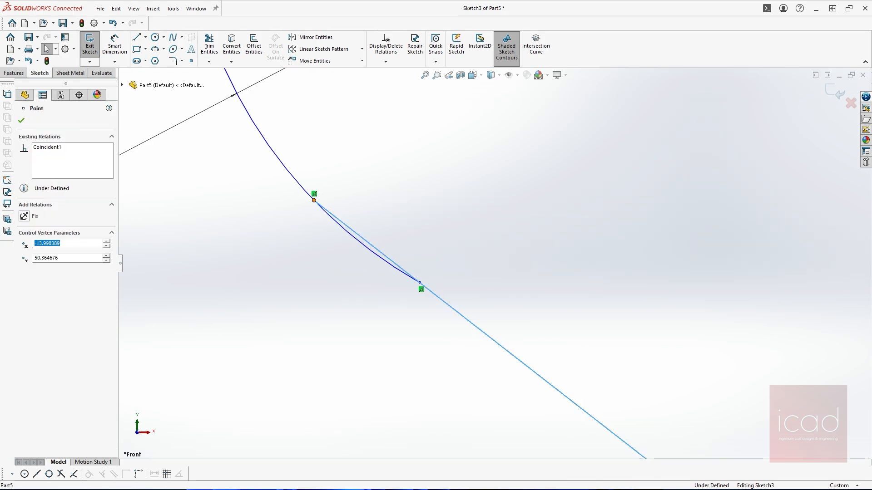
click(354, 241)
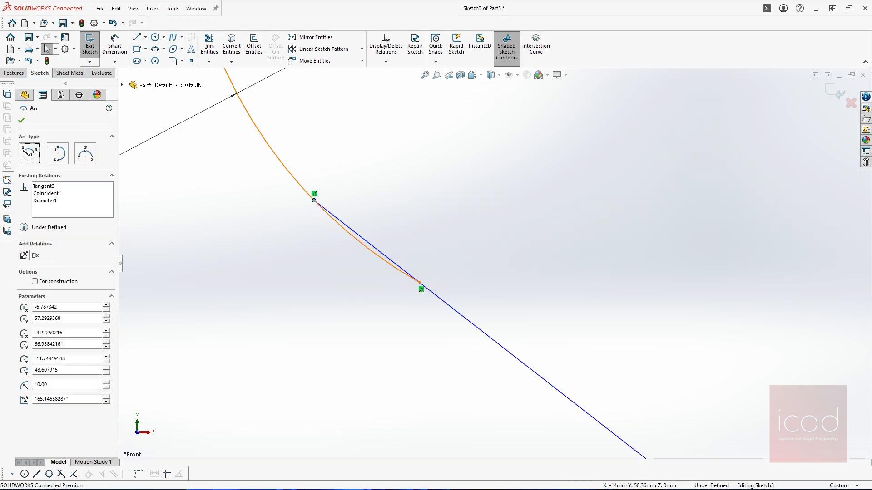
ctrl+click(419, 283)
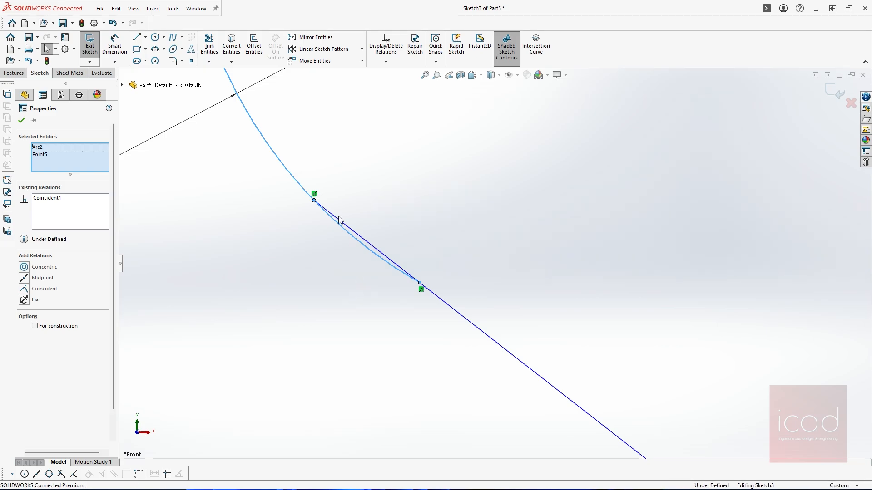
key(Escape)
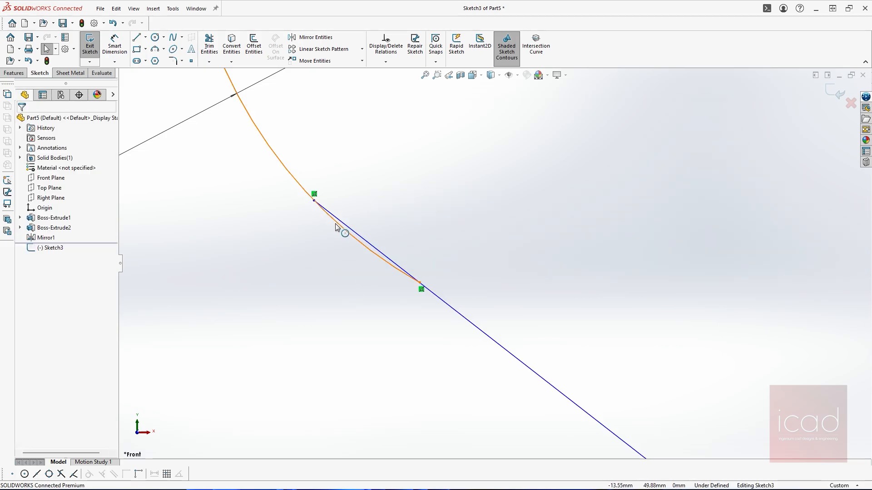
Make the lower connecting line tangent to the 20 mm arc
click(395, 267)
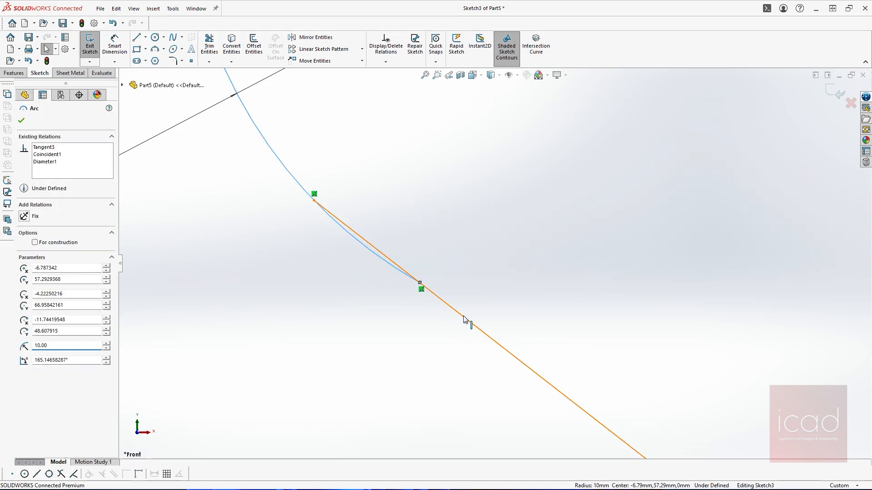
click(464, 316)
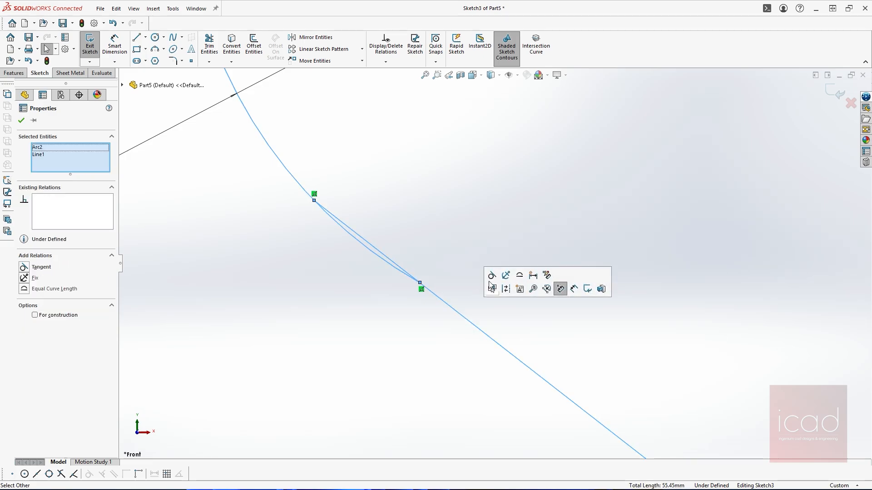
click(491, 276)
click(355, 312)
scroll(393, 314, up, 8)
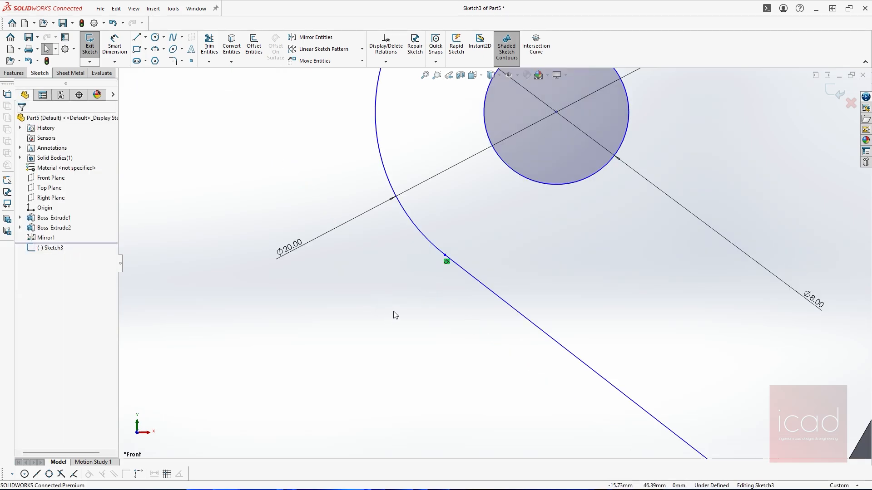
scroll(494, 263, up, 3)
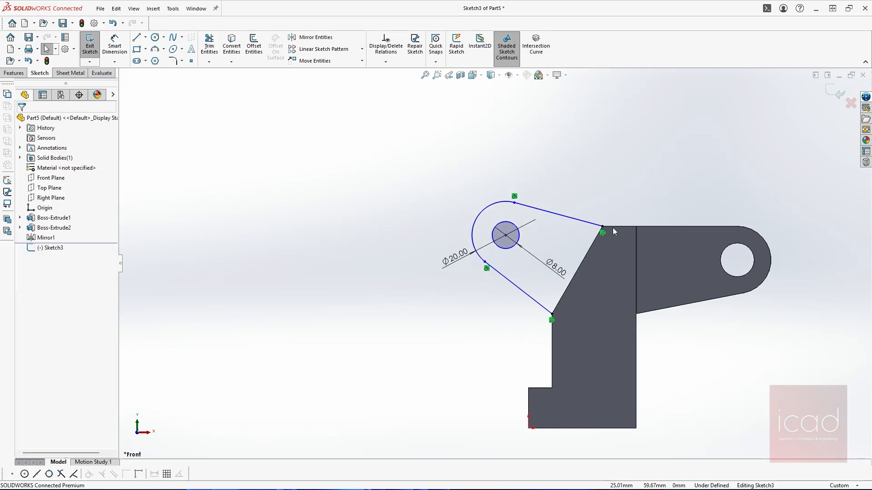
Draw a construction line about 30 mm long along the body's sloped edge, joining the ends of the two connecting lines
key(l)
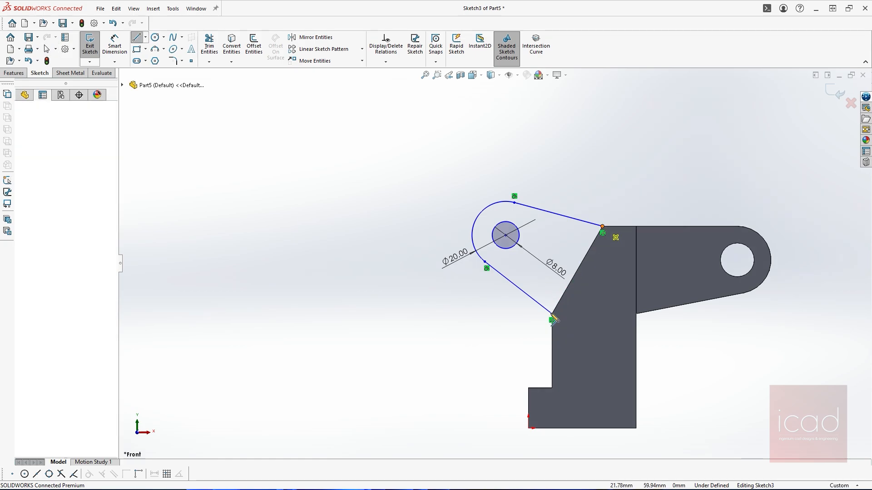
click(551, 313)
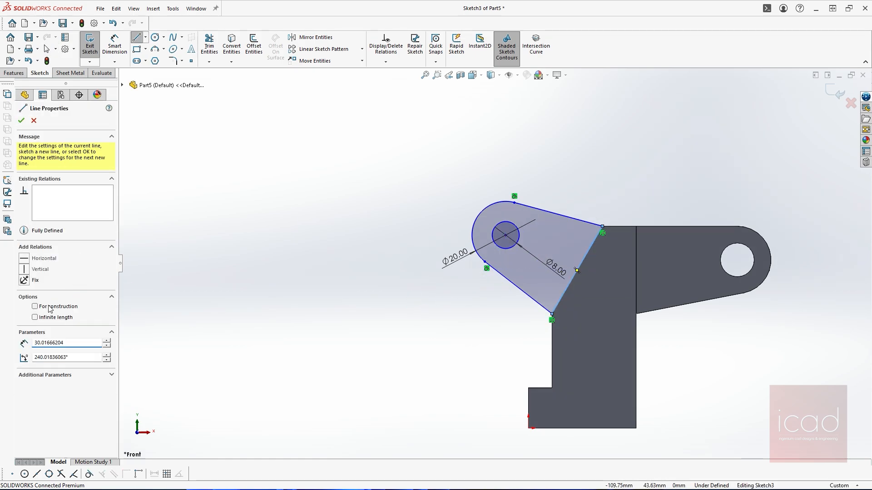
click(50, 309)
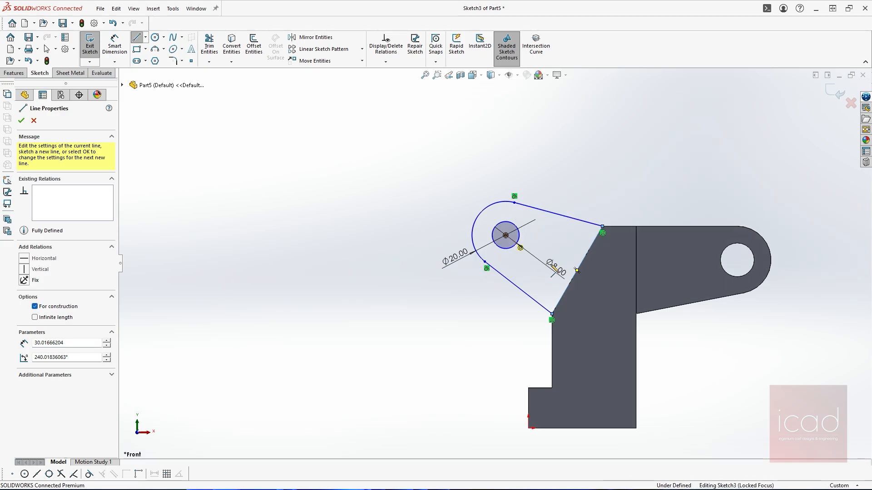
Draw a construction centreline from the circle's centre to the midpoint of the sloped line, moving the 8 mm dimension outside the profile
click(505, 236)
click(577, 271)
key(Escape)
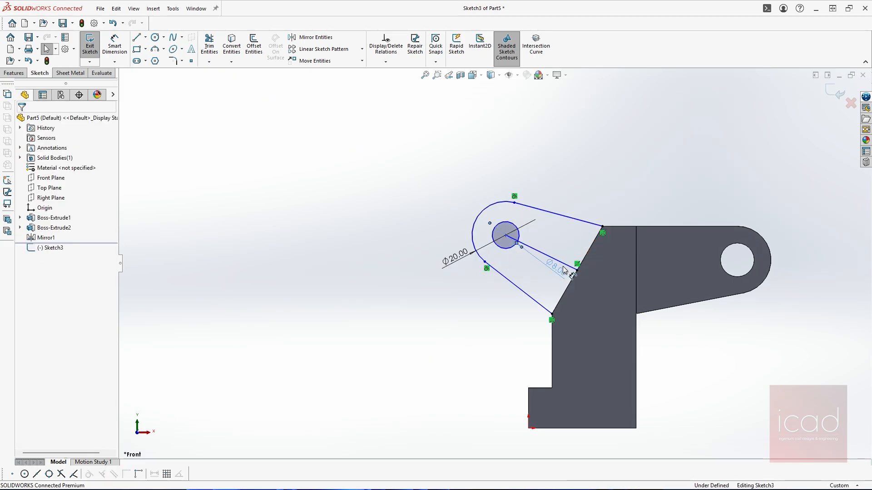
drag(564, 270, 445, 187)
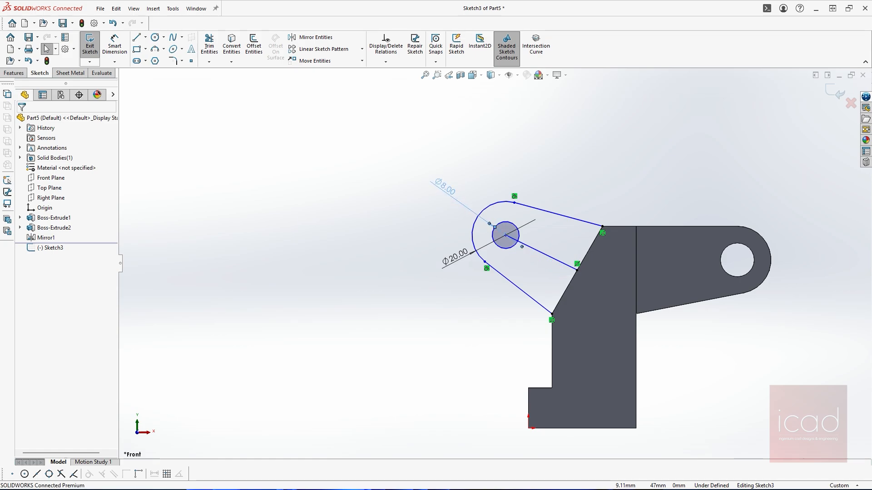
click(563, 264)
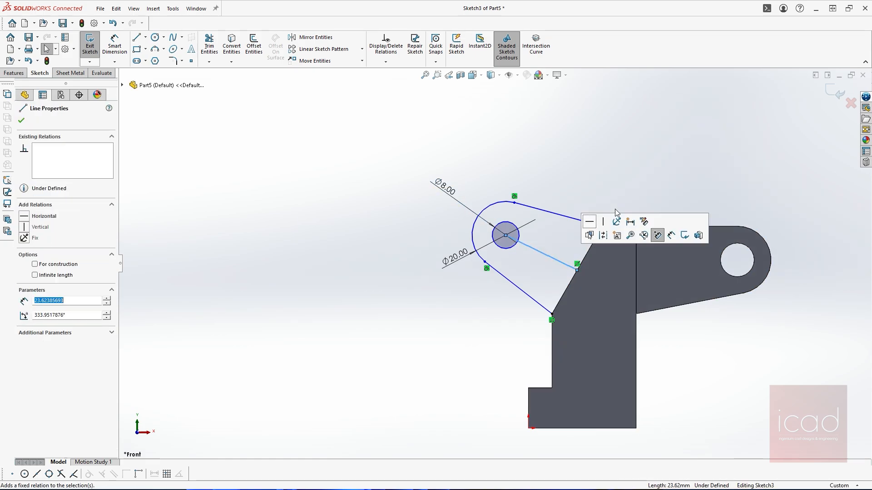
click(603, 235)
click(578, 162)
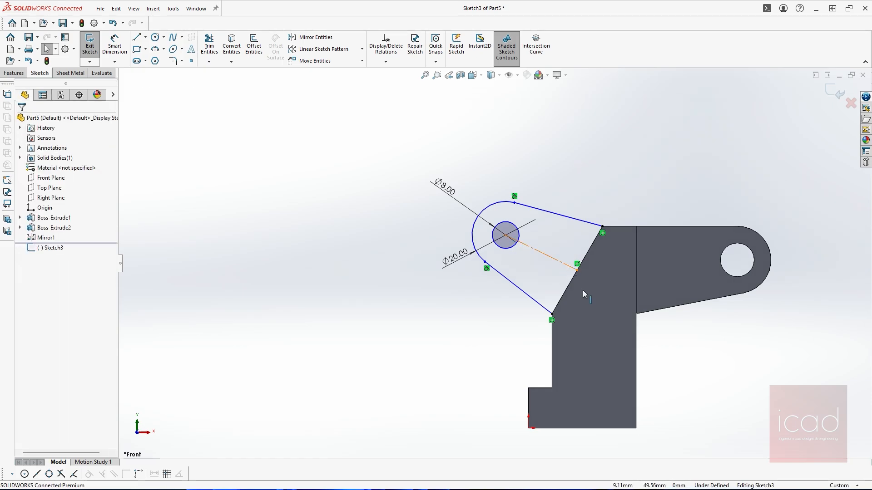
Make the centreline perpendicular to the sloped line and turn the sloped line into regular geometry that closes the profile
click(565, 293)
ctrl+click(565, 289)
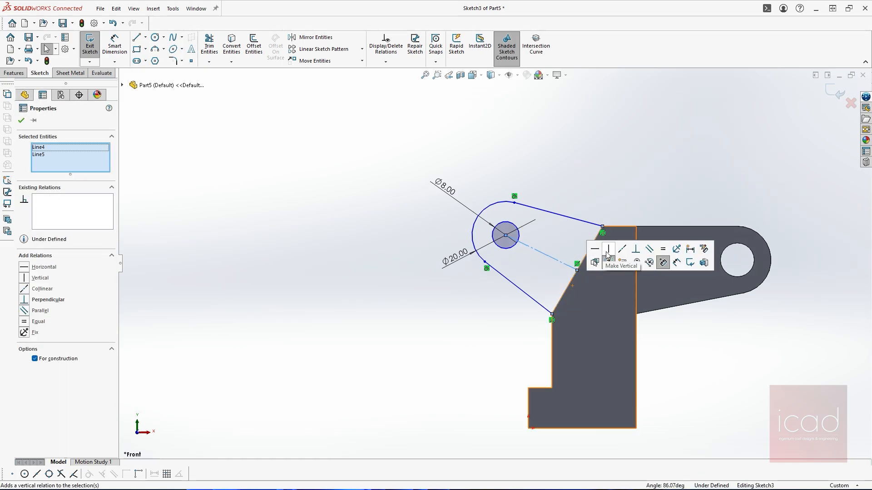
click(635, 248)
click(608, 169)
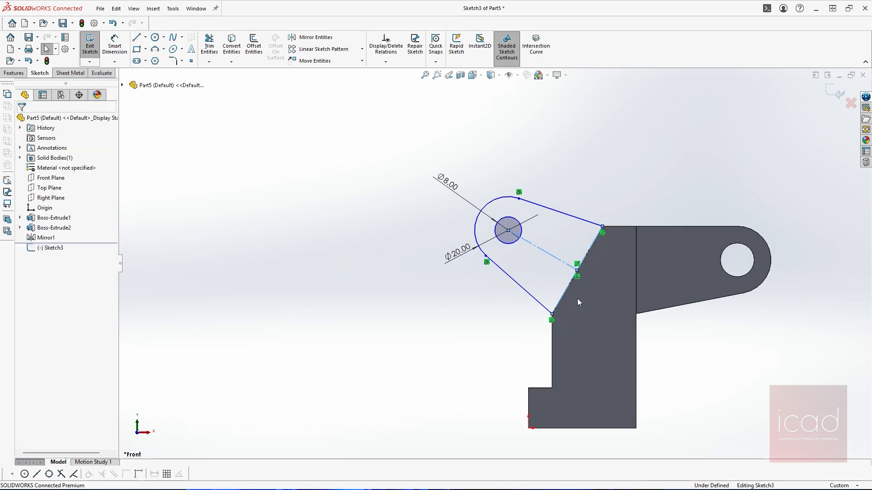
click(562, 297)
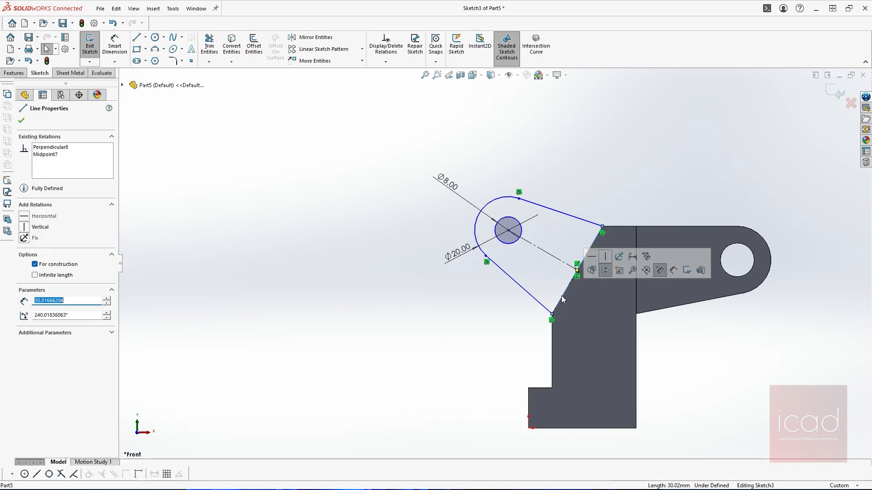
click(607, 269)
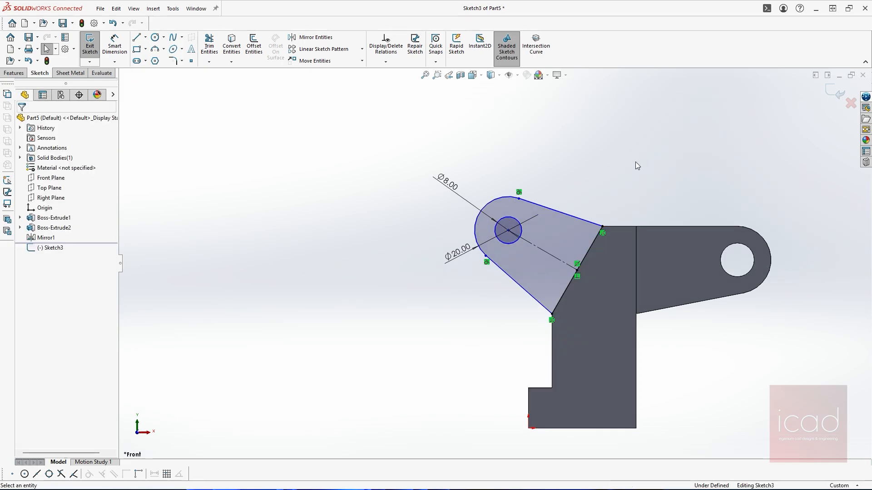
Dimension the centreline between the circle's centre and the sloped line to 30 mm
right_drag(523, 263, 549, 244)
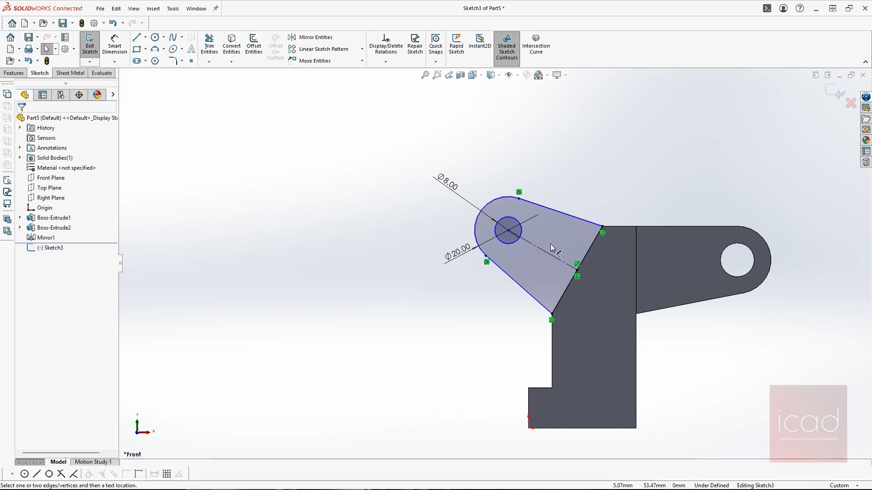
click(550, 253)
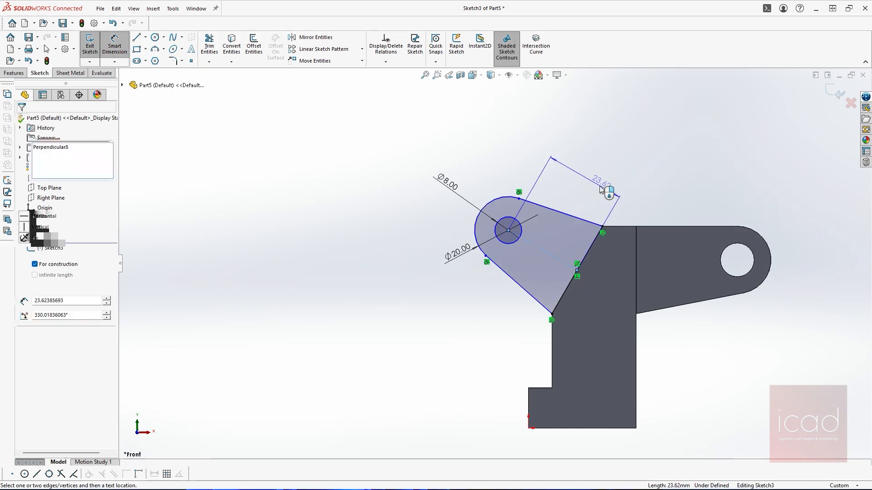
click(601, 189)
text(30)
key(Escape)
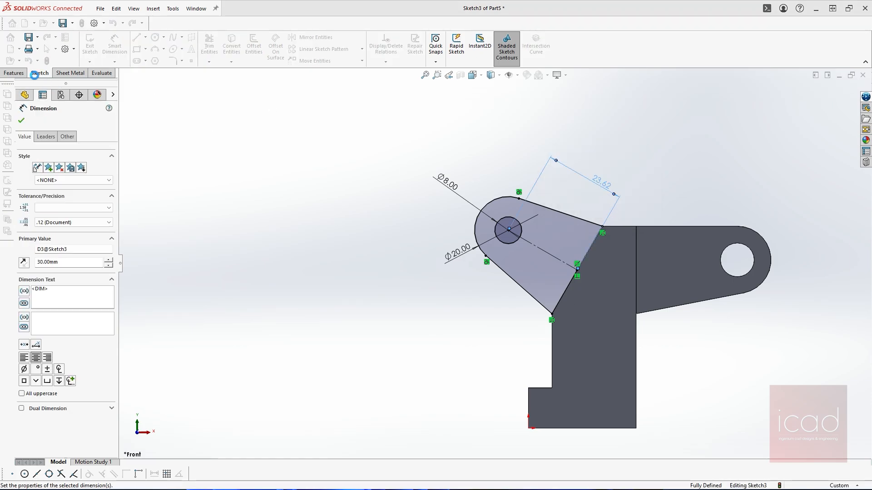
Extrude the lug profile as a boss with a Mid Plane end condition and a 12 mm depth
click(20, 74)
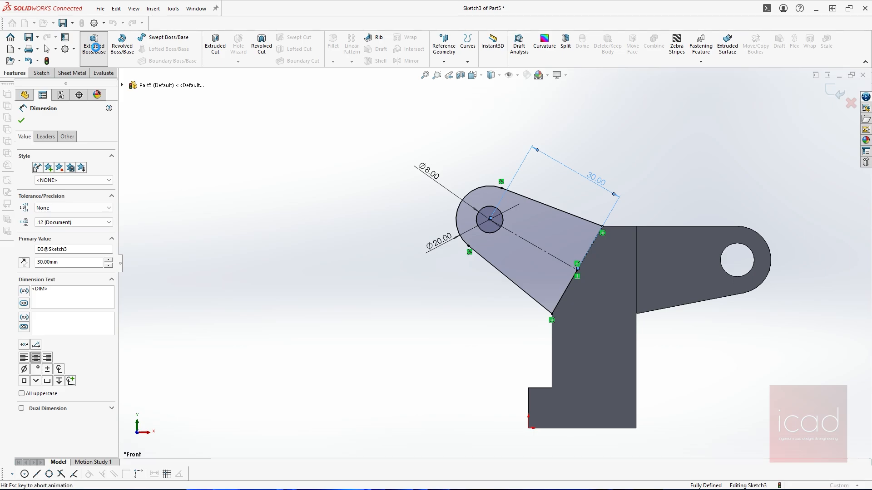
click(95, 46)
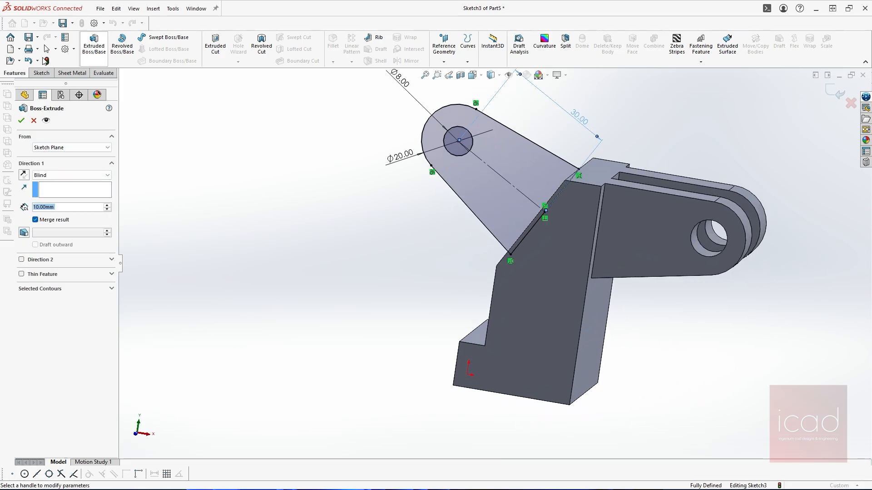
click(72, 174)
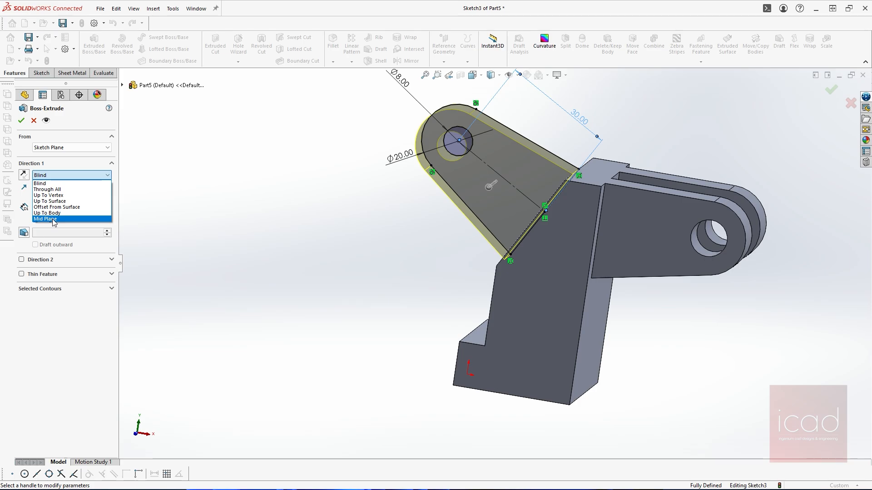
click(46, 219)
text(12)
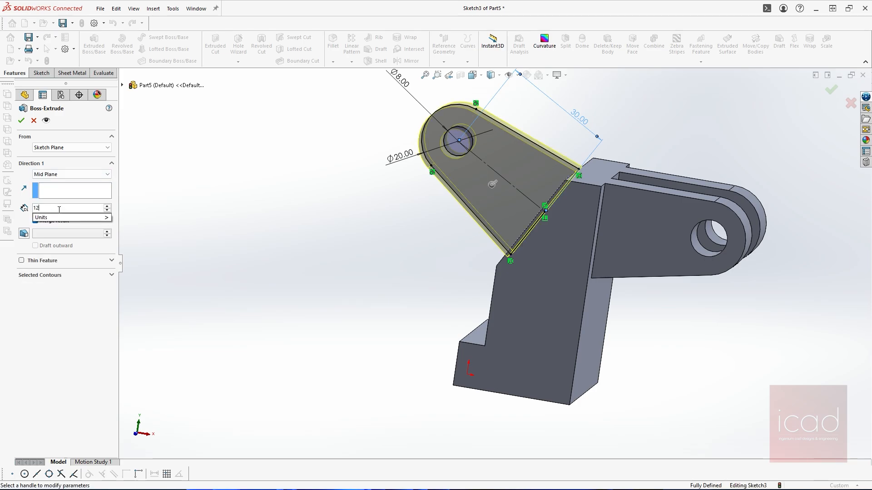
key(Return)
click(22, 121)
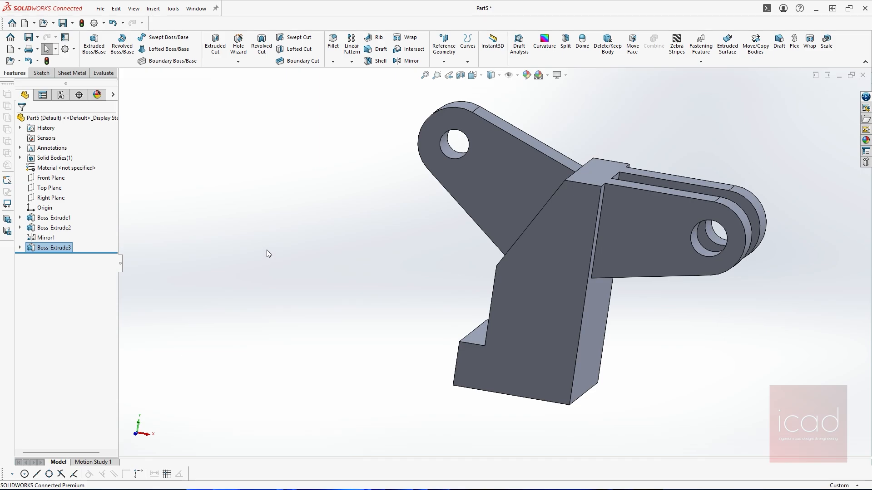
Start the Hole Wizard and specify an ANSI Metric dowel hole of size Ø10.0 without custom sizing
middle_drag(549, 335, 690, 333)
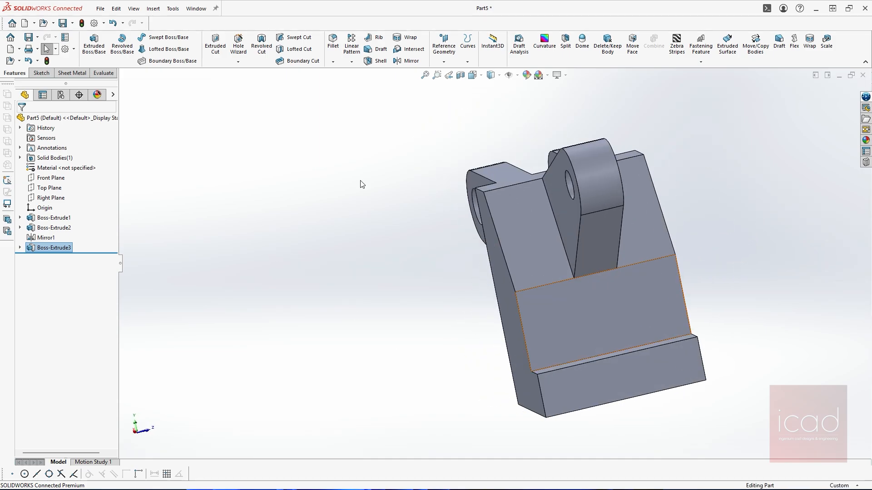
click(239, 47)
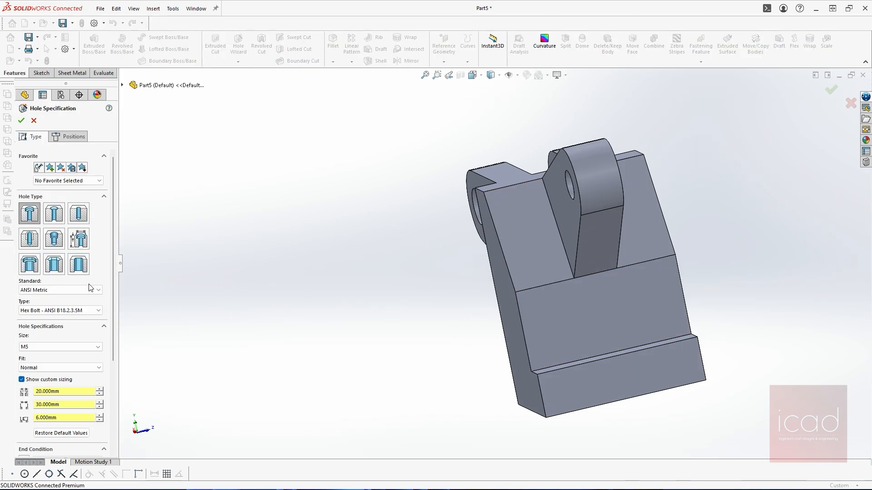
click(70, 136)
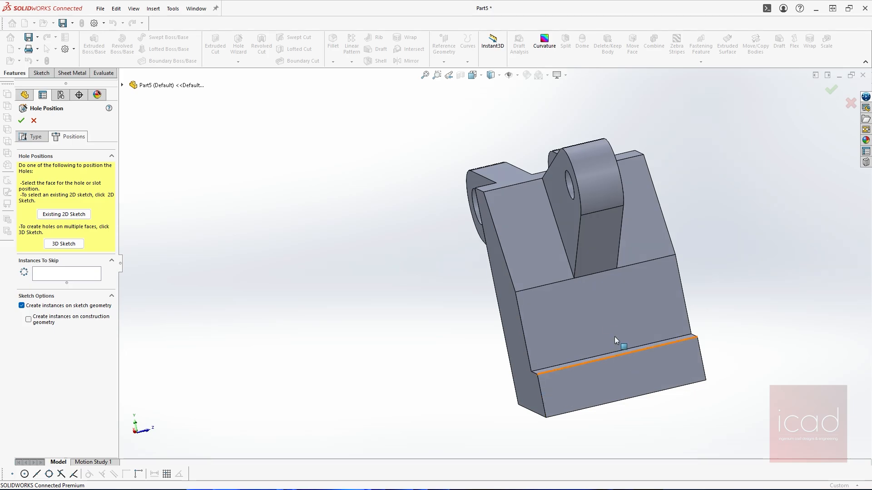
click(604, 324)
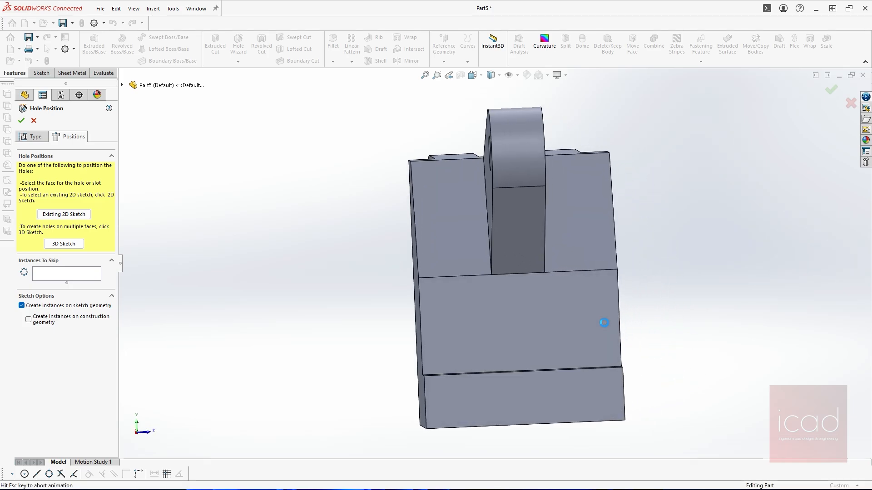
click(41, 137)
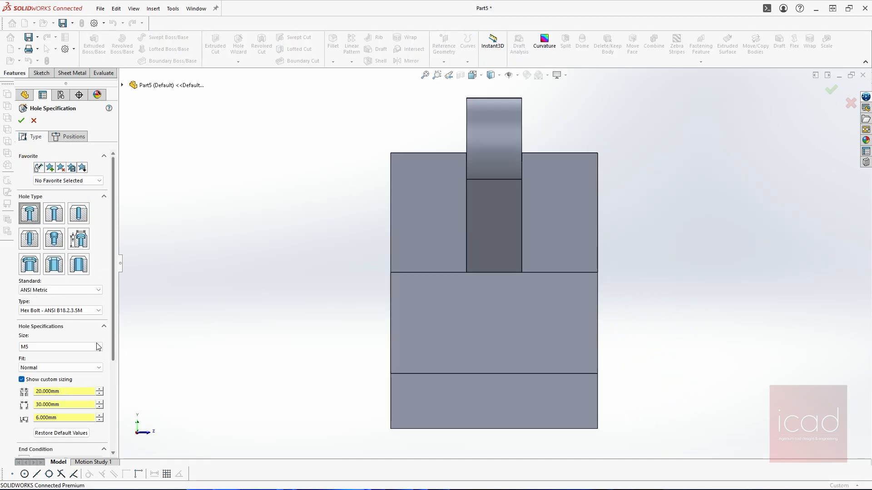
click(21, 379)
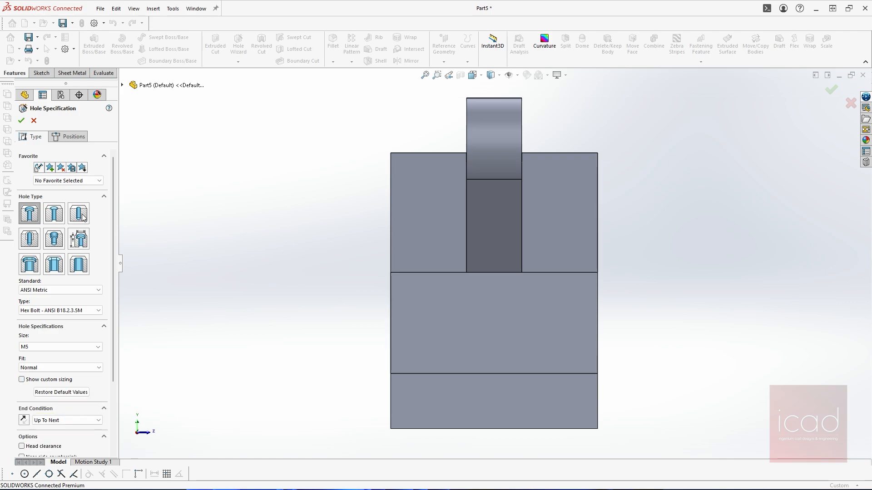
click(78, 217)
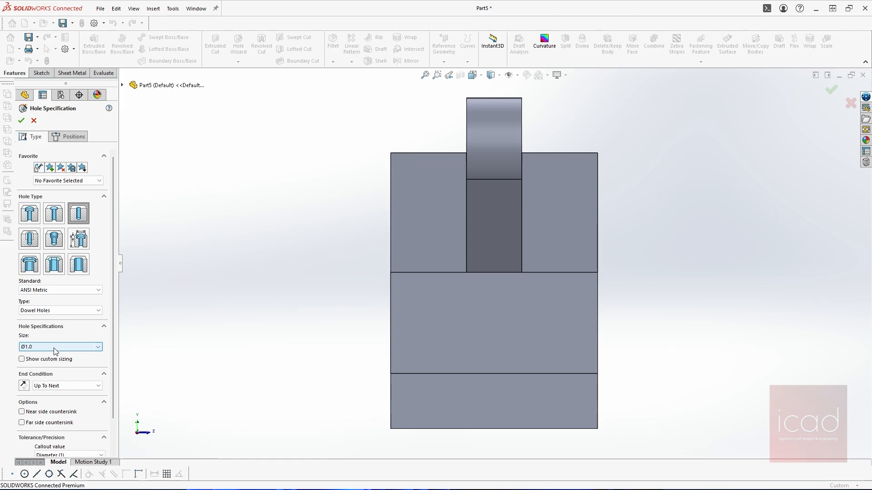
click(55, 350)
click(47, 422)
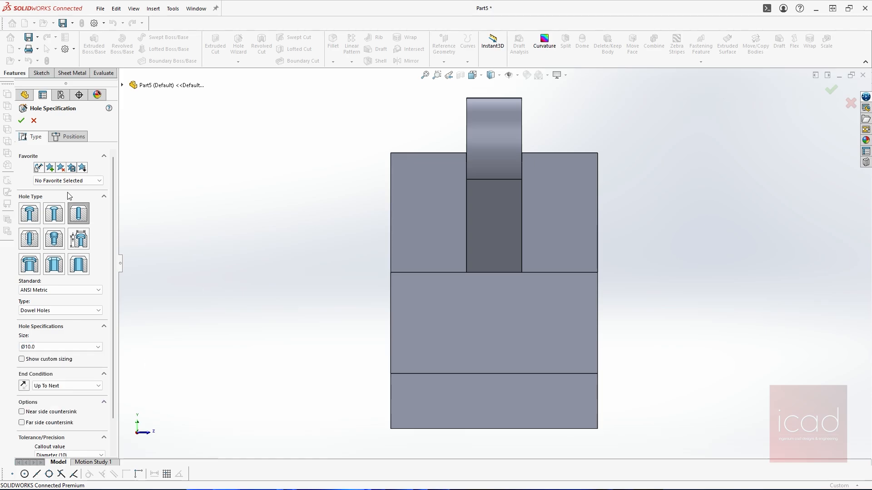
Place two hole centres level with each other on the vertical face below the lug, about 22 mm above the base
click(63, 138)
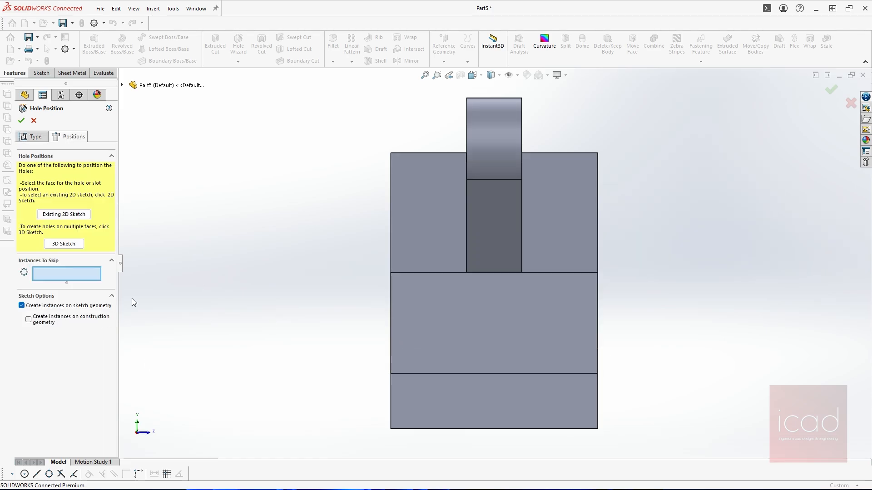
click(449, 316)
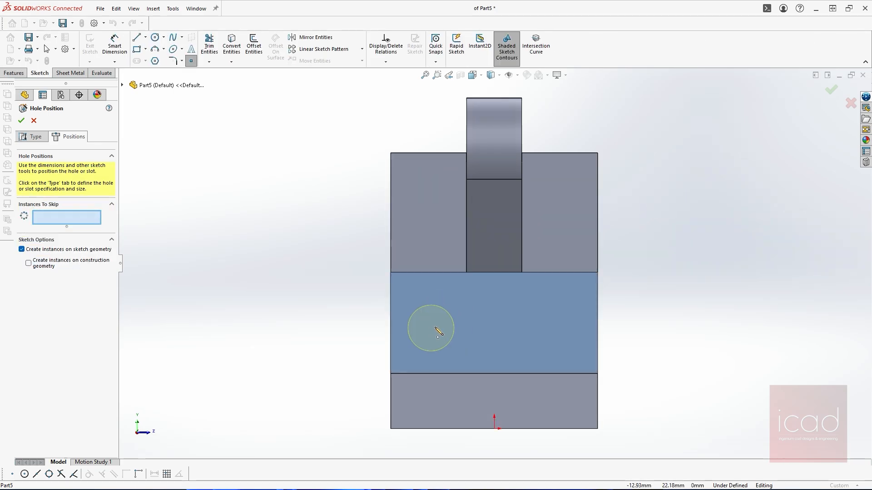
click(435, 327)
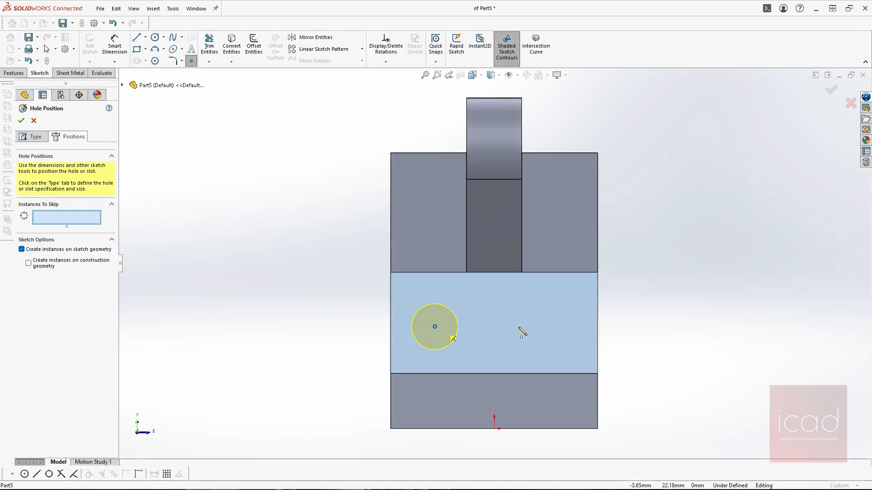
click(563, 327)
Dimension the left hole centre 9 mm from the face's nearest vertical edge and the spacing between both hole centres to 27 mm
click(121, 50)
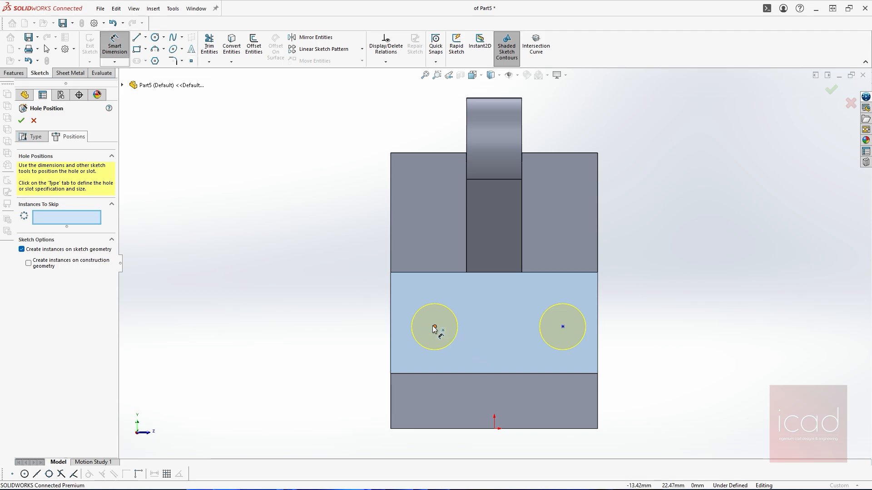
click(391, 340)
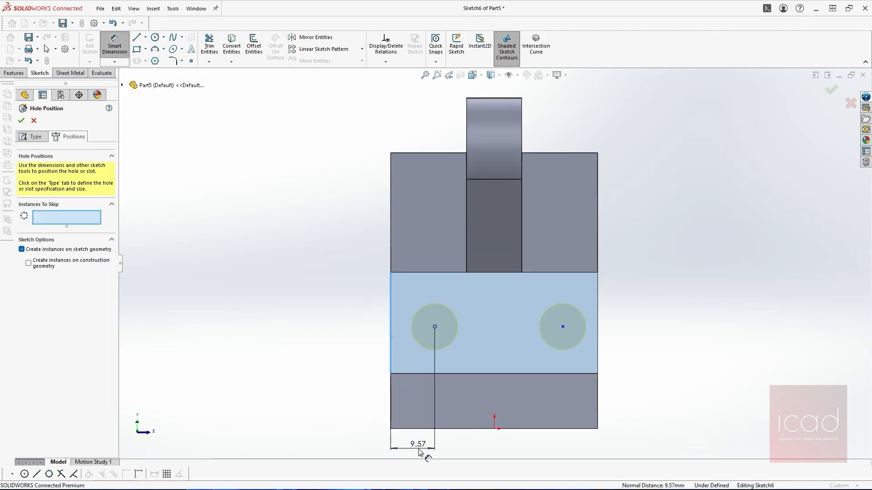
click(418, 451)
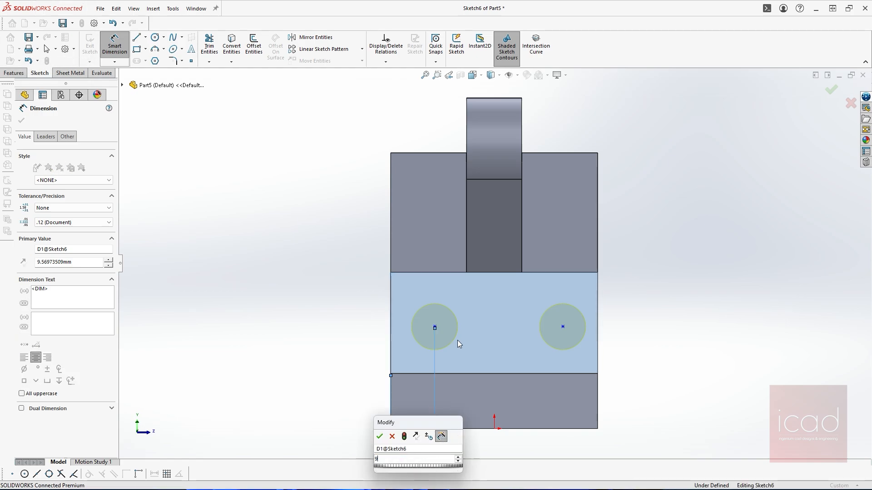
key(Return)
click(432, 327)
click(565, 328)
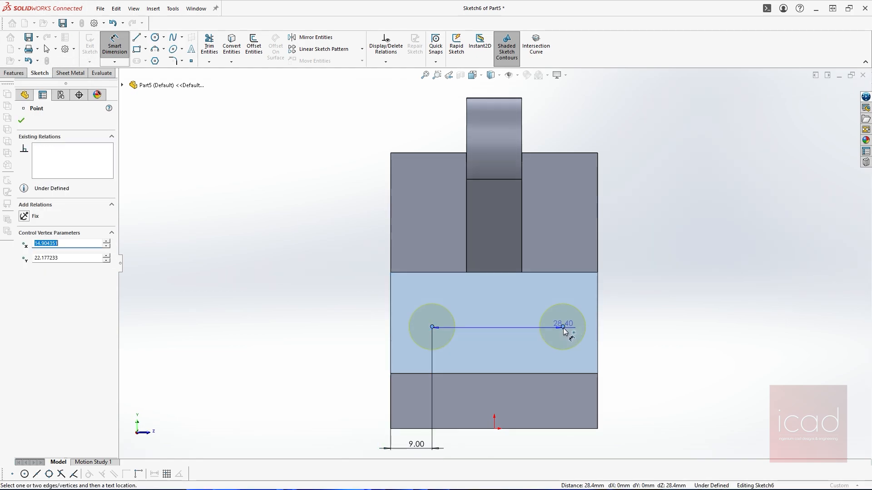
click(500, 449)
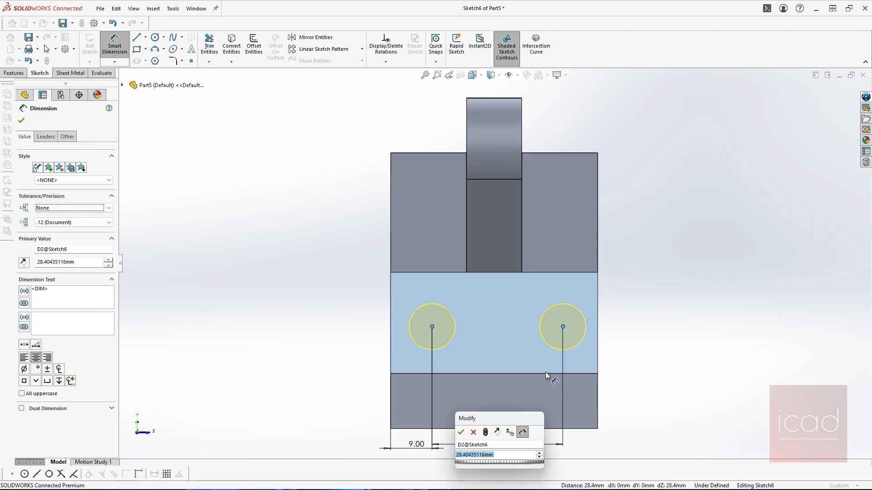
text(27)
key(Return)
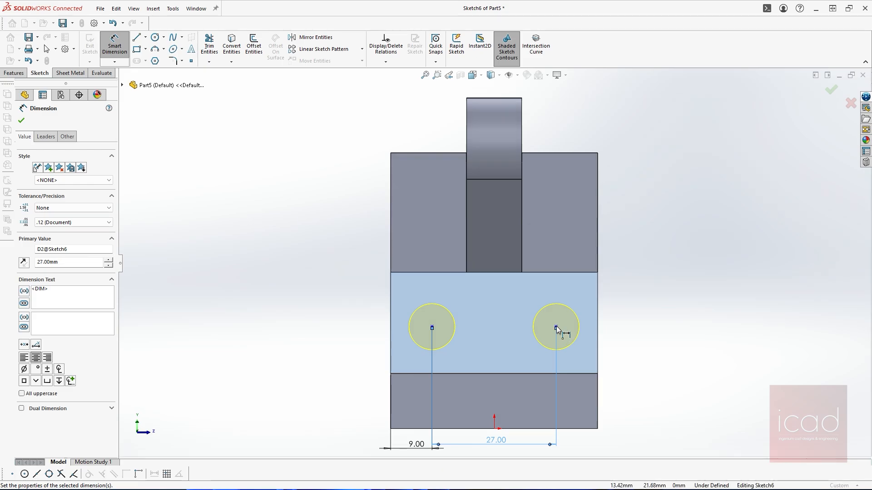
Dimension the right hole centre 12 mm above the lower edge of the vertical face
click(578, 373)
click(556, 327)
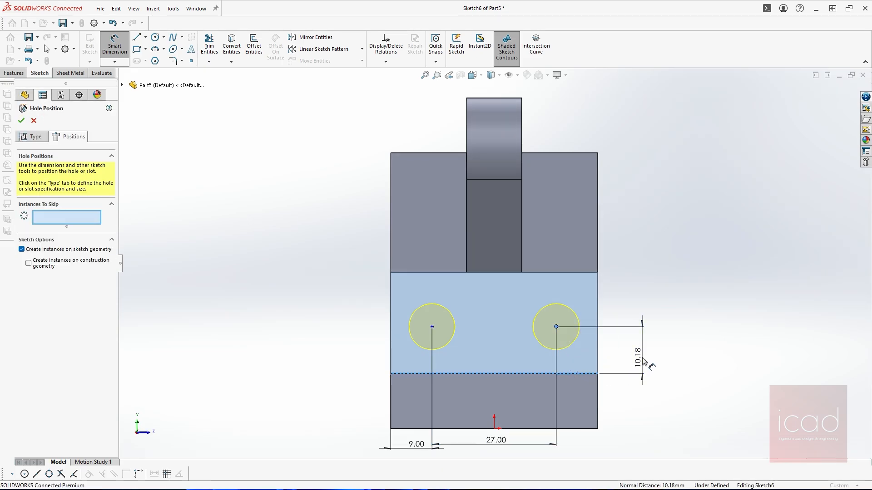
click(642, 360)
text(12)
key(Return)
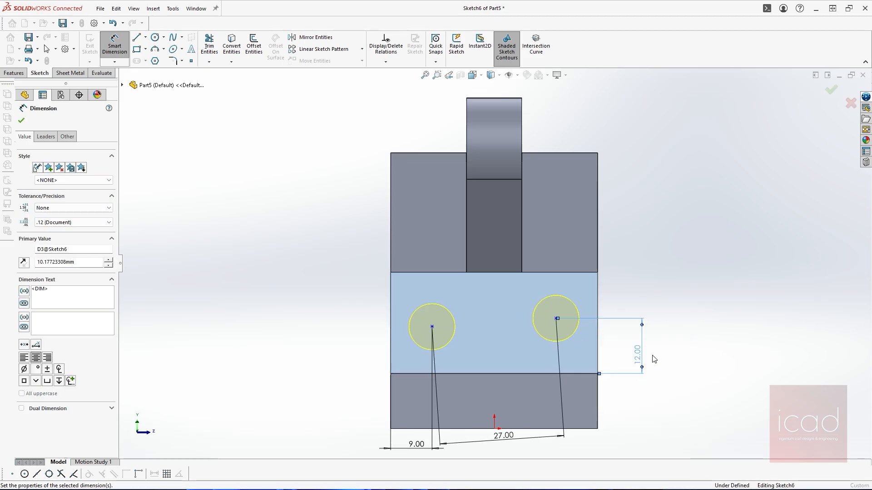
key(Escape)
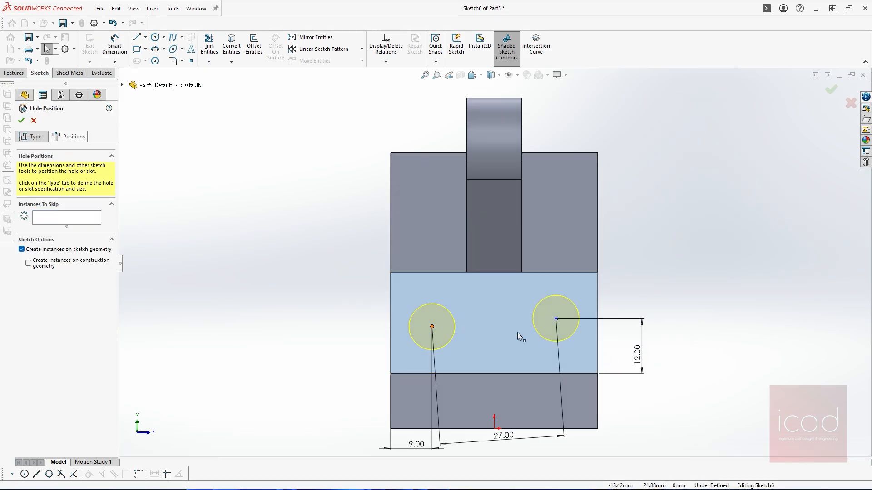
Align the two hole centres with a Horizontal relation and finish the Hole Wizard feature
ctrl+click(559, 325)
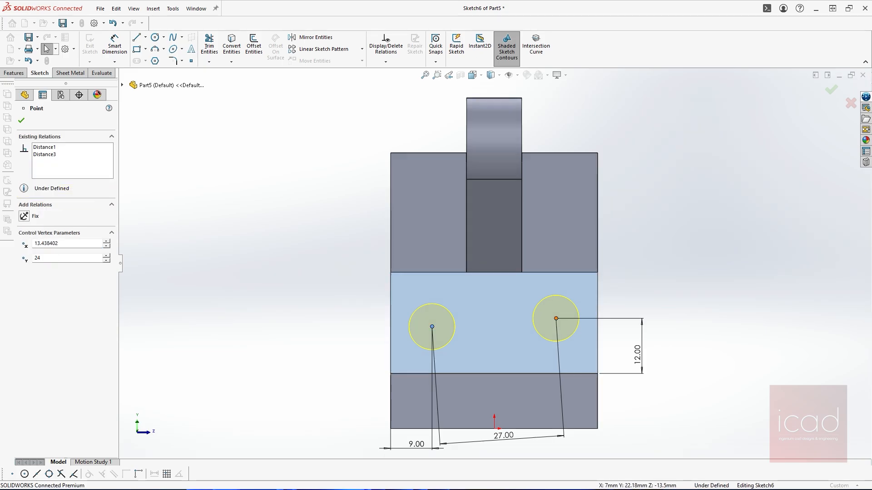
click(586, 279)
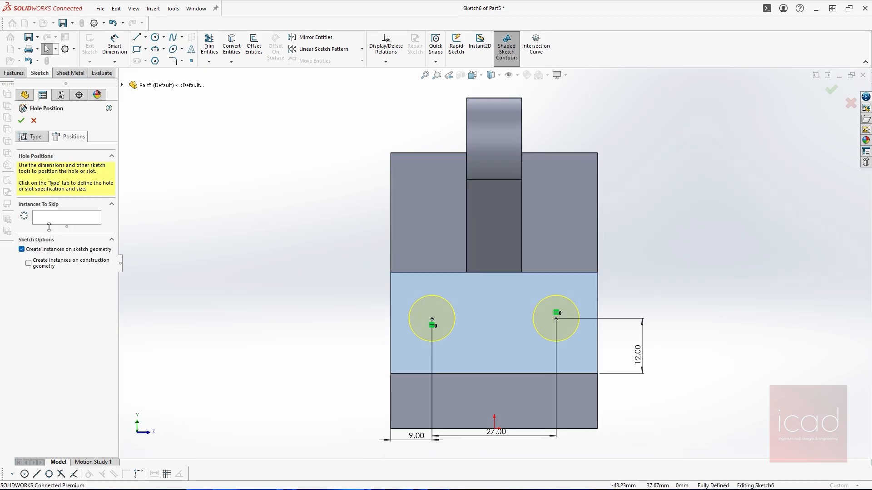
click(22, 121)
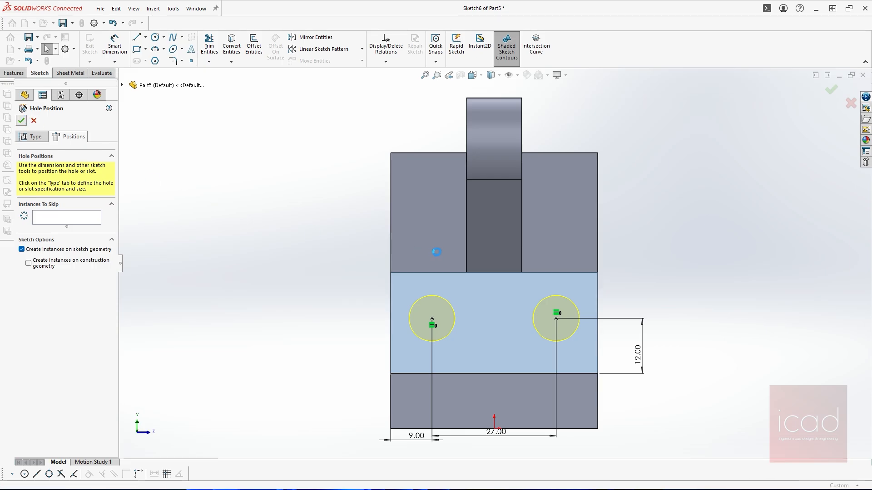